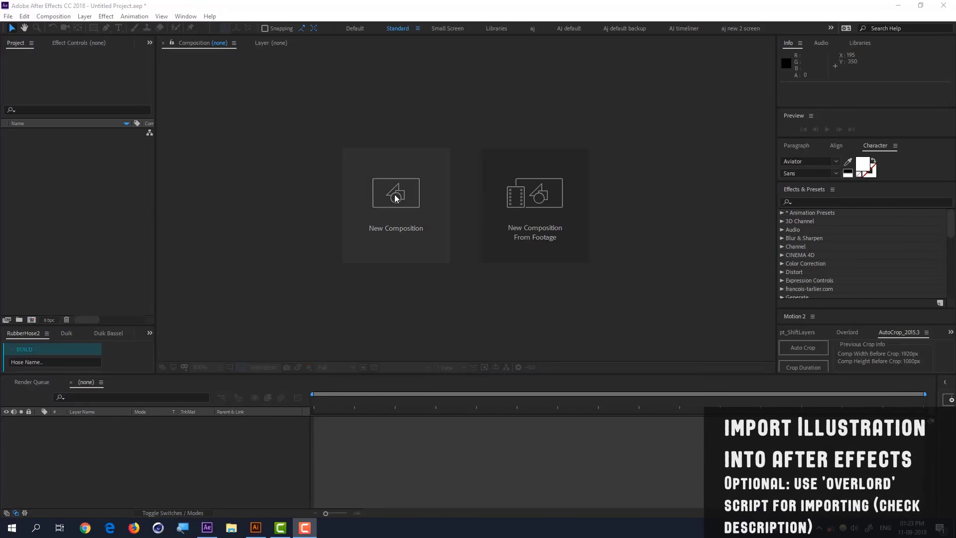
Step: Create a new 1920 x 1080, 29.97 fps composition named Comp 1 from the start screen
click(396, 194)
click(555, 304)
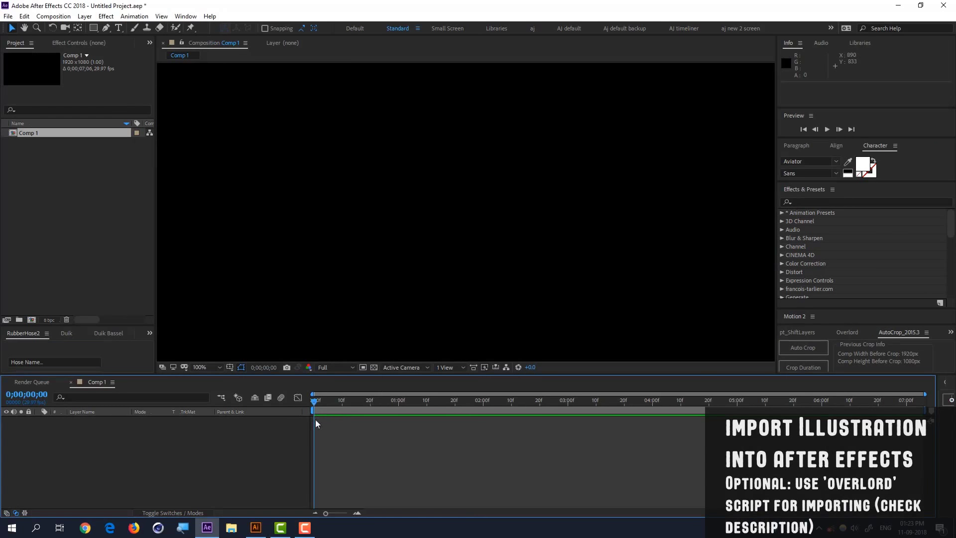
Step: Marquee-select the character artwork in Illustrator, excluding the loose eye, and push it to After Effects as 'hair'
click(256, 527)
click(329, 417)
drag(480, 256, 506, 283)
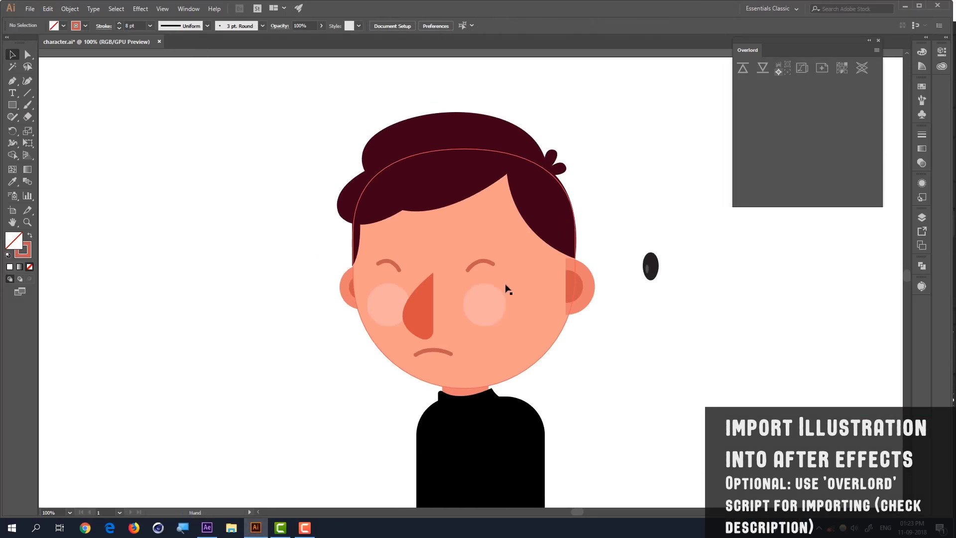
drag(295, 93, 698, 433)
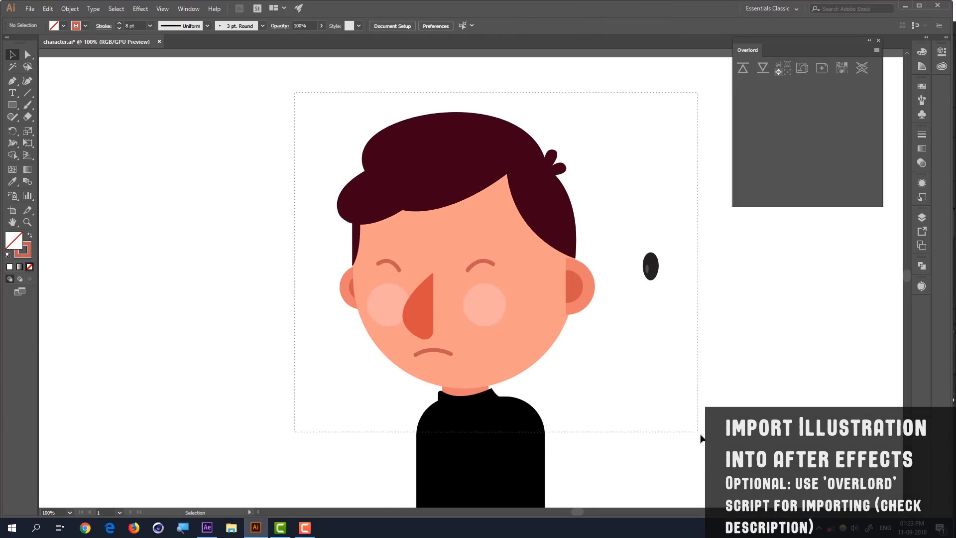
shift+click(653, 268)
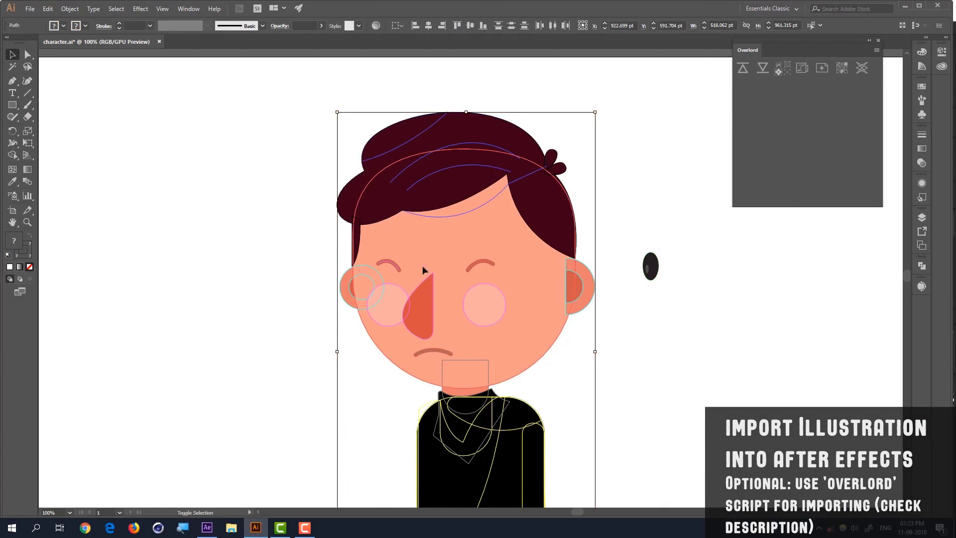
click(742, 72)
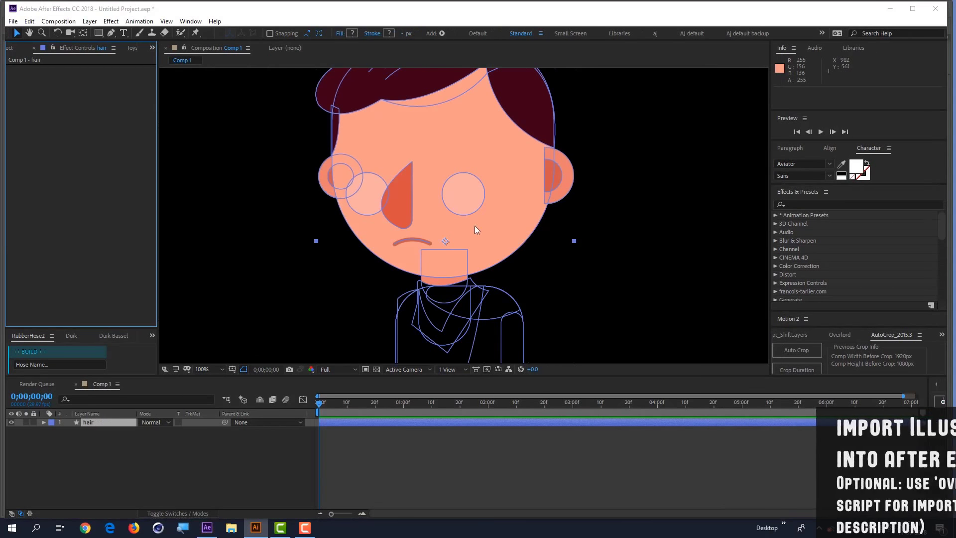
click(655, 244)
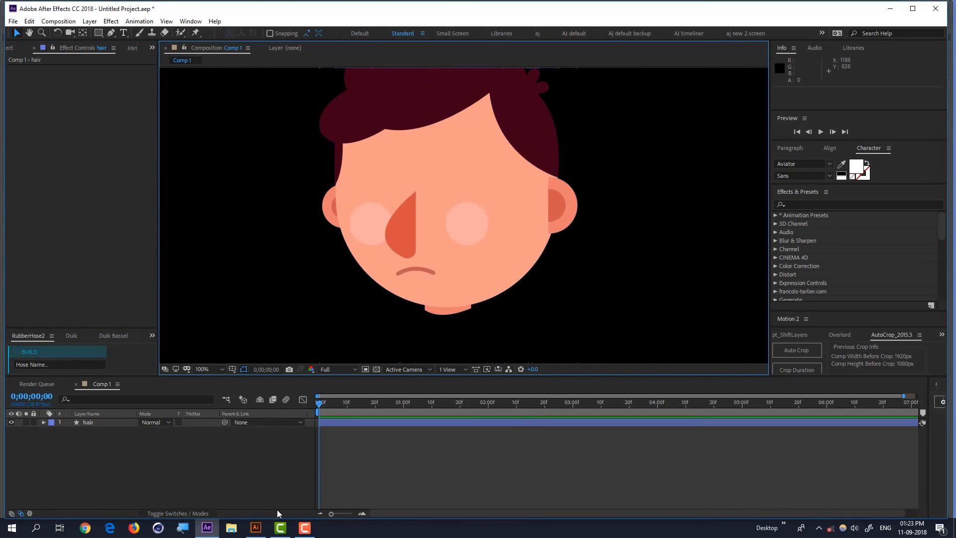
Step: Push the right eyebrow curve from Illustrator into After Effects as the 'eyes closed' layer
click(255, 528)
click(489, 267)
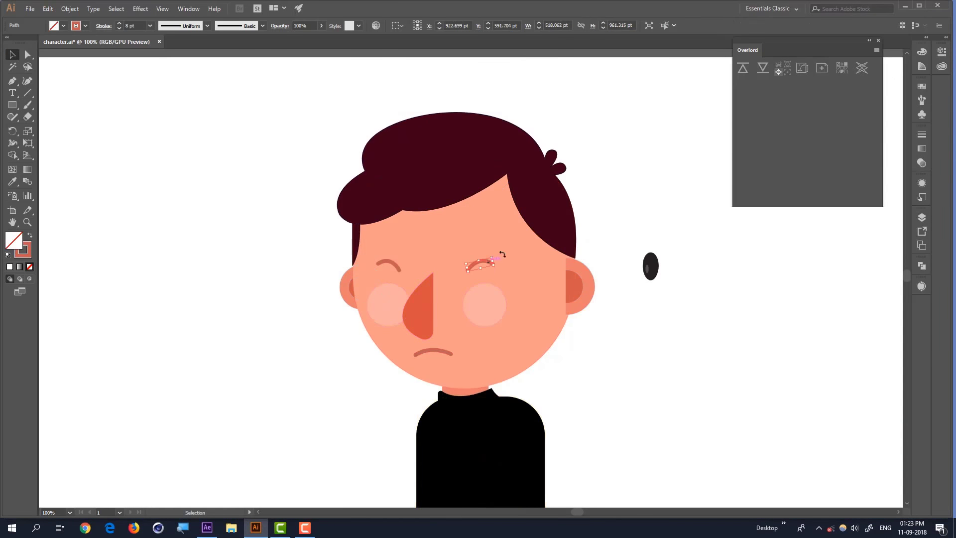
click(744, 74)
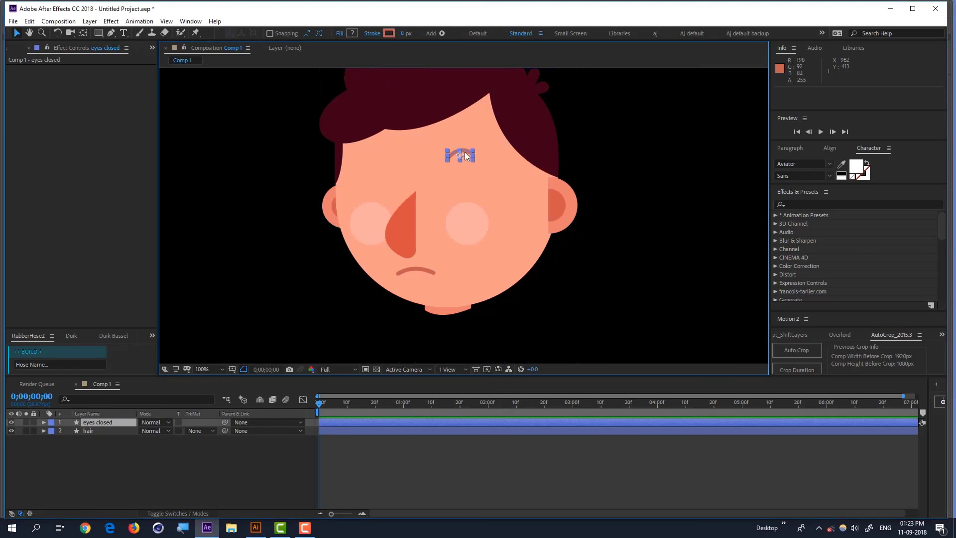
key(alt+Tab)
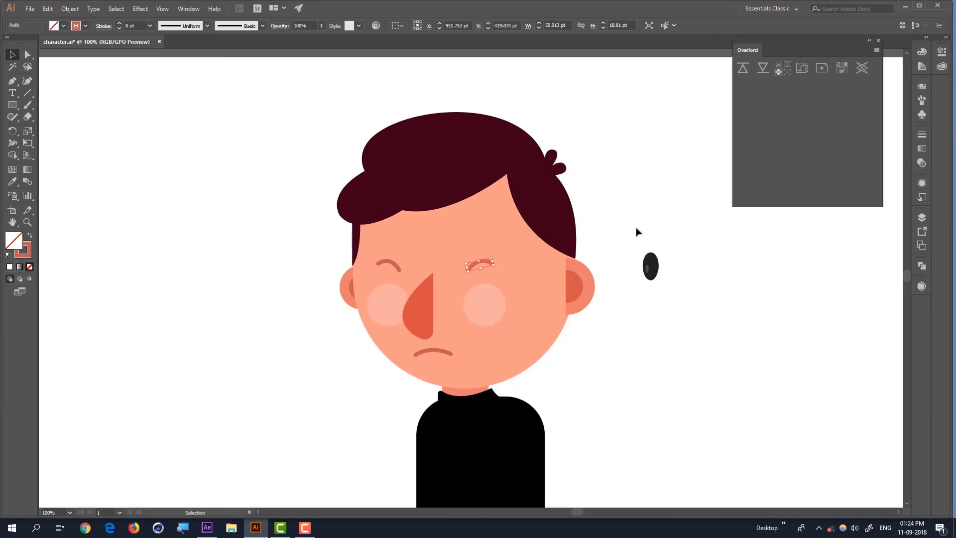
Step: Push the open eye onto the face and rename its layer 'eyes open'
click(743, 67)
drag(632, 154, 460, 164)
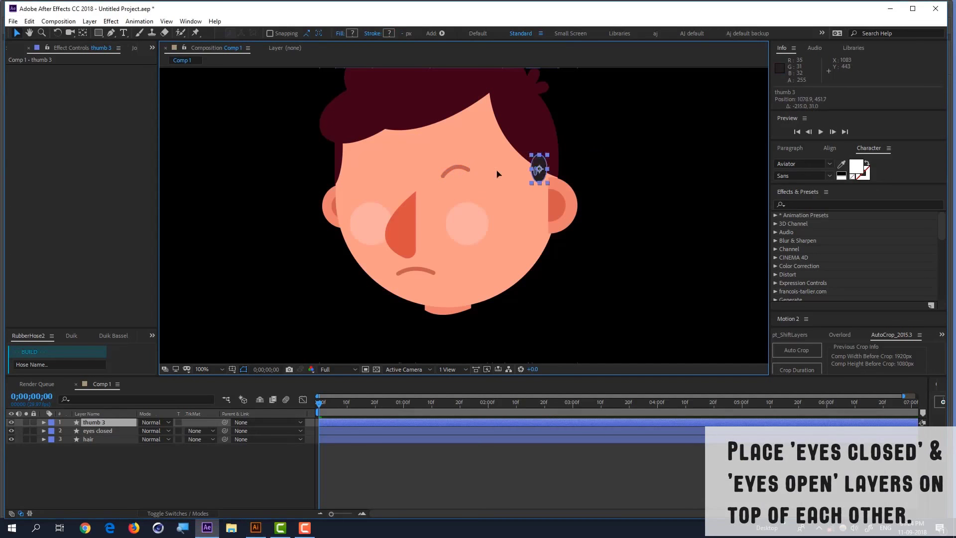
click(107, 423)
key(Return)
text(eyes open)
key(Return)
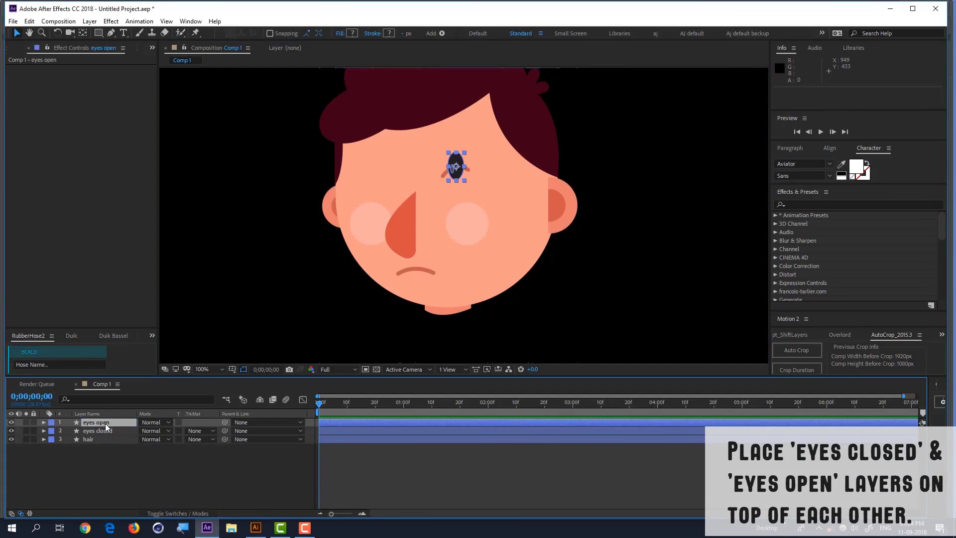
Step: Stack 'eyes open' below 'eyes closed', align it with the eyebrow, and select both eye layers
drag(102, 423, 111, 435)
drag(459, 166, 460, 168)
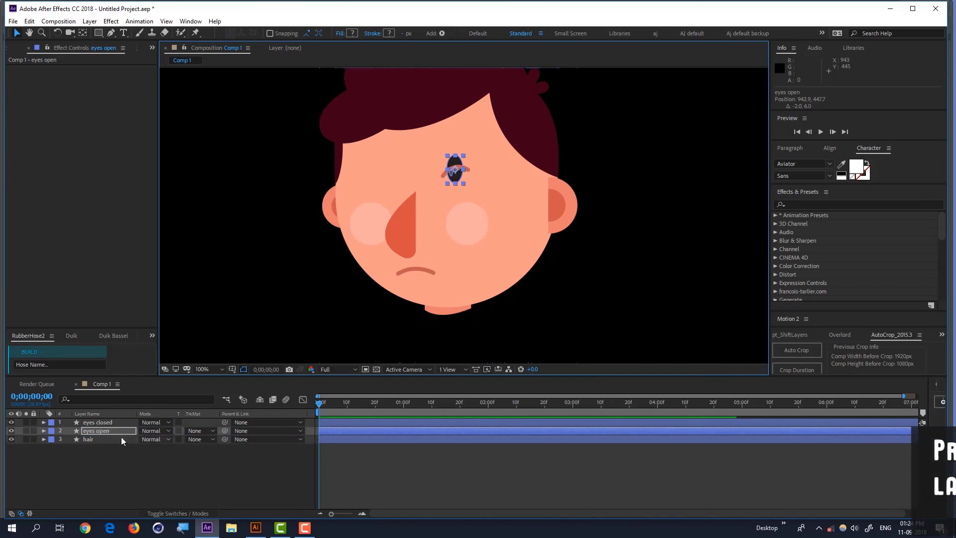
shift+click(98, 422)
click(90, 21)
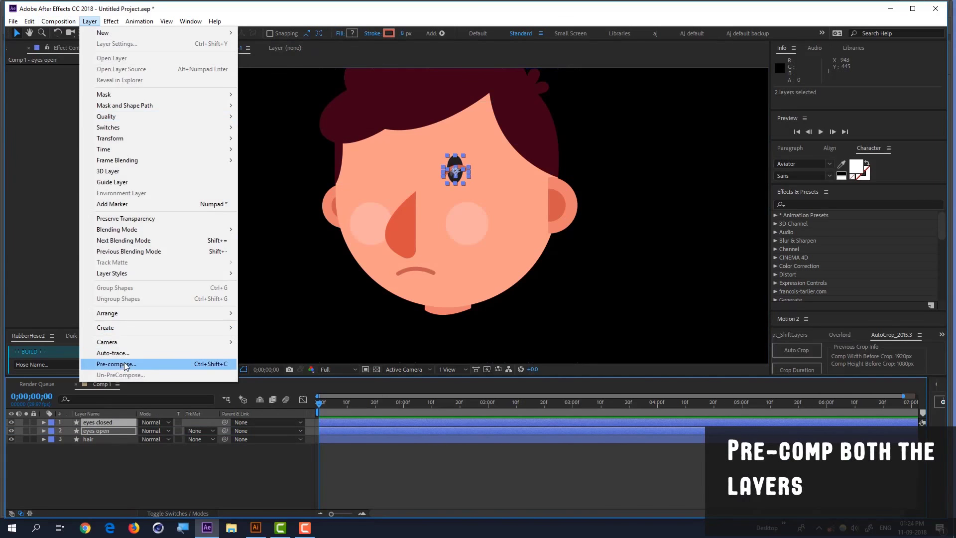
Step: Pre-compose both eye layers as 'eyes right' and auto-crop the precomp
click(116, 364)
text(eyes righ)
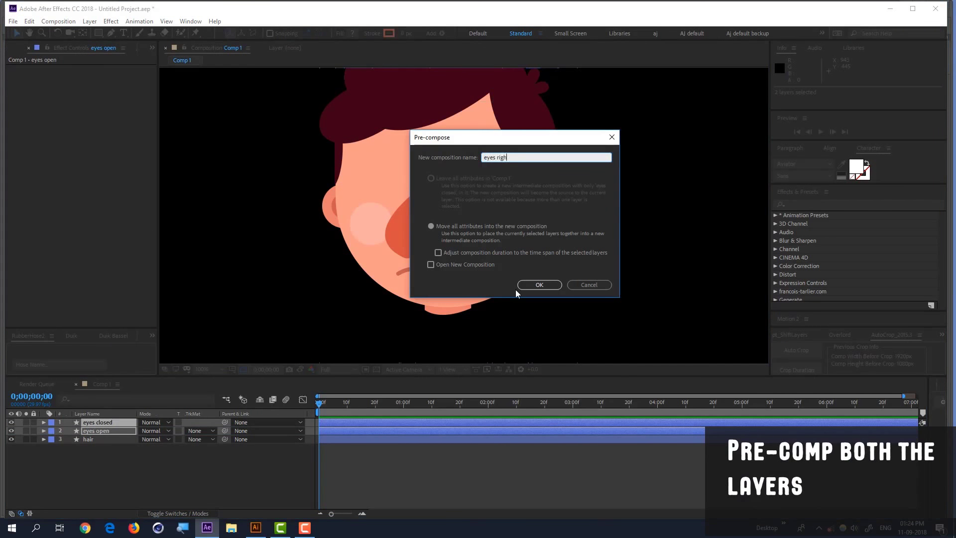
text(t)
key(Return)
click(797, 350)
Step: Open the eyes right precomp and select both eye layers inside it
click(458, 172)
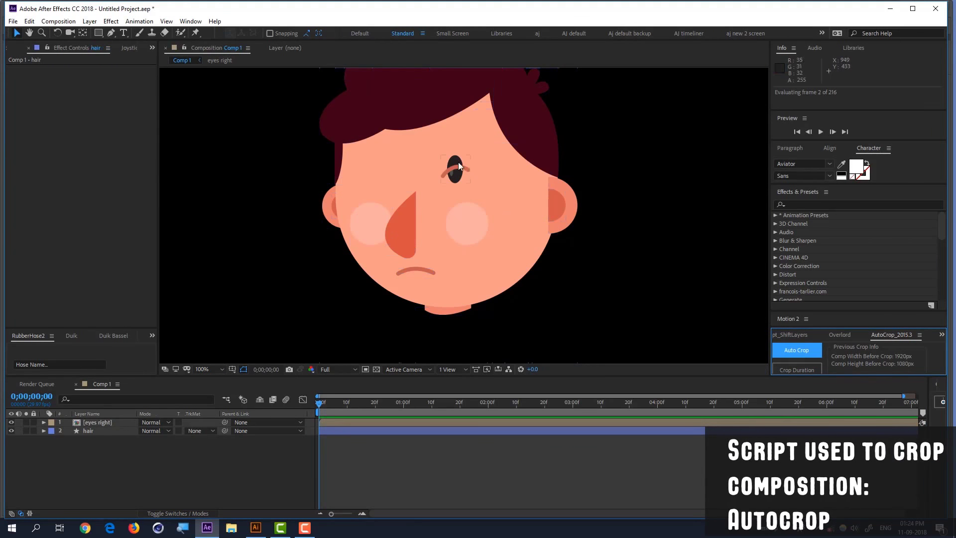
double_click(459, 172)
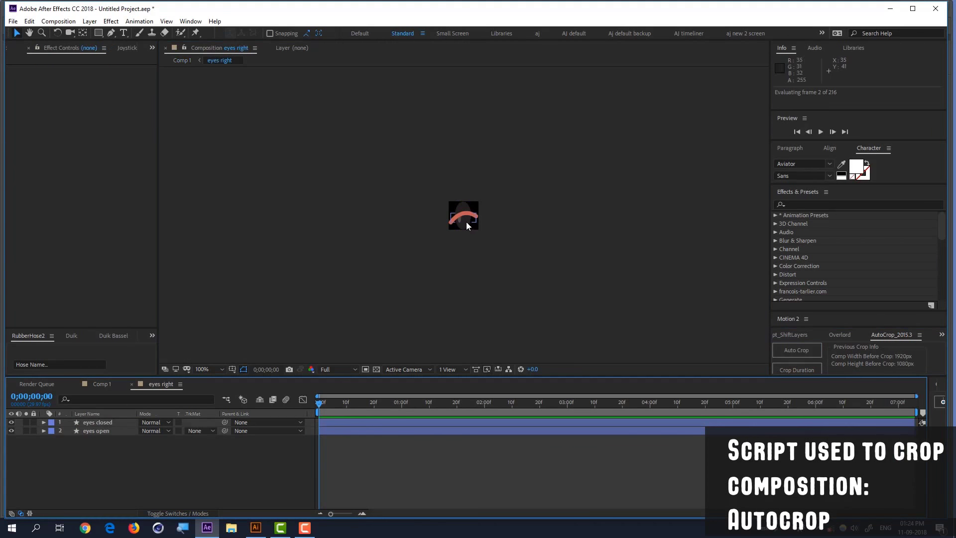
scroll(466, 222, up, 4)
key(ctrl+a)
Step: Set a frame-0 Path keyframe on the eyes closed curve
key(g)
click(53, 431)
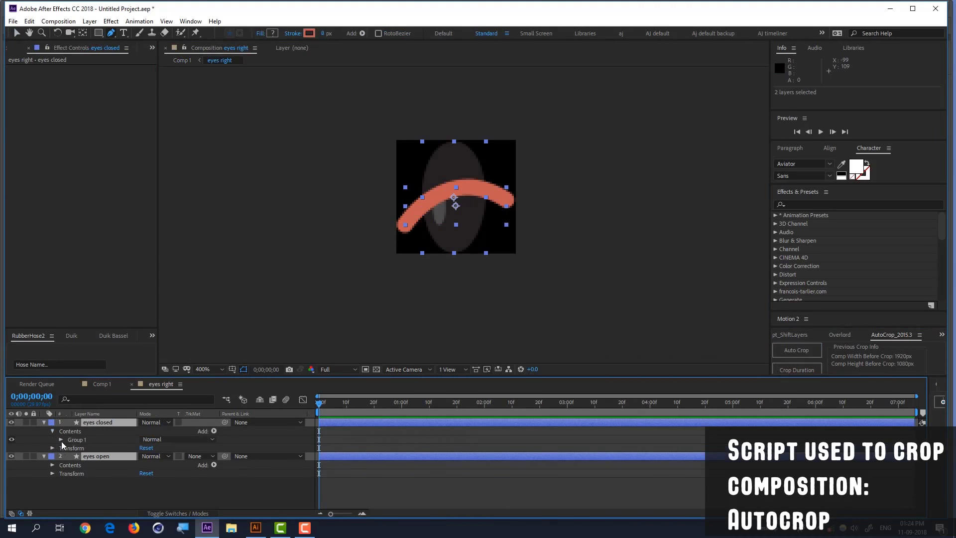
click(61, 440)
click(69, 448)
click(85, 456)
Step: Set a frame-0 Path keyframe on Group 1 of the eyes open layer
click(53, 499)
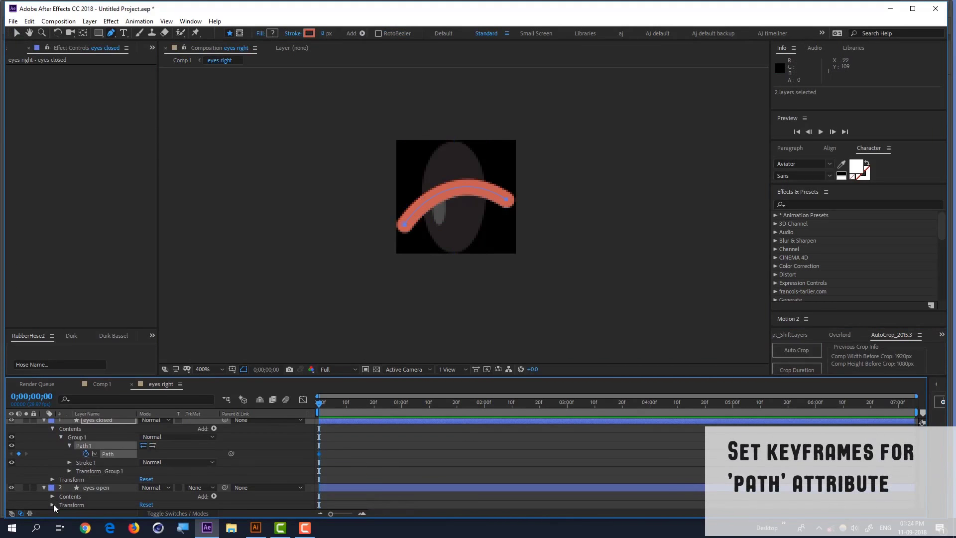
scroll(56, 497, down, 1)
click(61, 496)
click(60, 496)
scroll(61, 496, down, 1)
click(69, 487)
click(85, 495)
Step: Keyframe the eyes open Group 2 path at 0f and show only keyframed properties with U
scroll(65, 500, down, 1)
click(62, 496)
scroll(68, 501, down, 1)
click(69, 488)
click(85, 496)
click(415, 473)
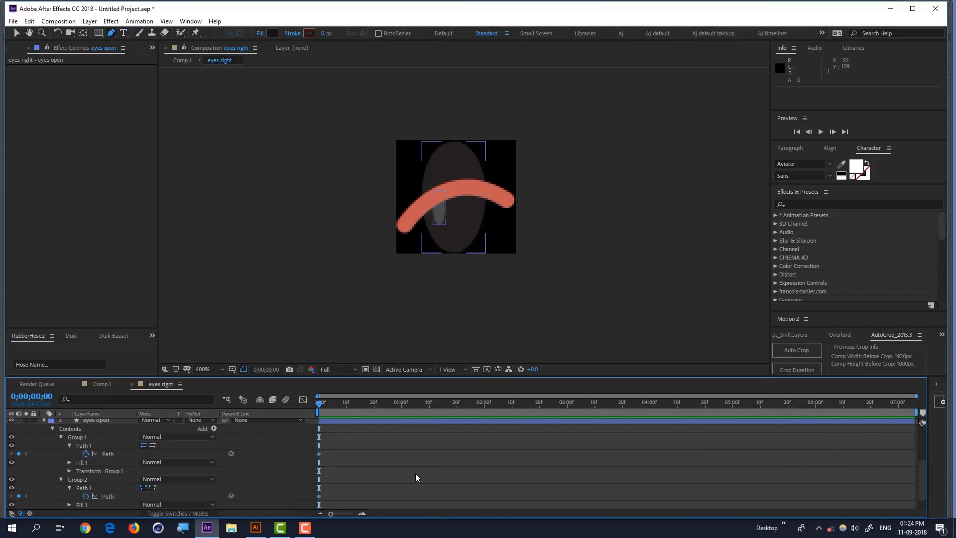
key(u)
drag(322, 404, 346, 404)
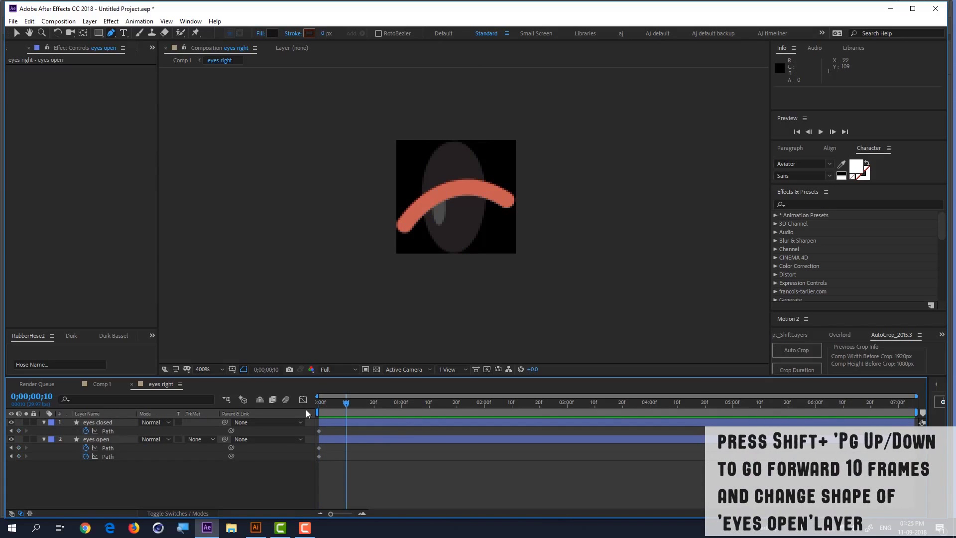
Step: At frame 10, drag the eyes open path's points and bezier handles down onto the red eyelid curve
click(347, 442)
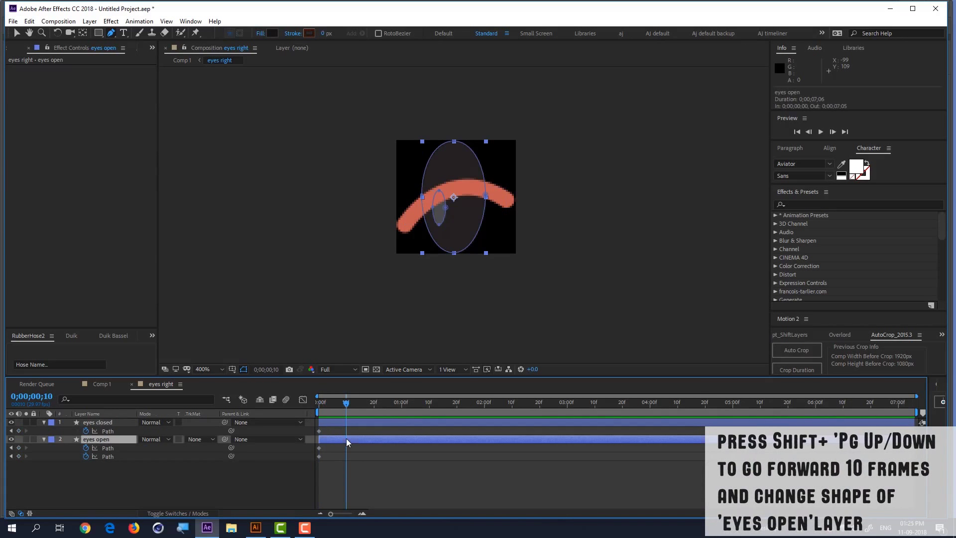
click(454, 142)
mouse_move(454, 143)
mouse_down()
mouse_move(460, 184)
mouse_move(505, 199)
mouse_up()
drag(422, 195, 407, 219)
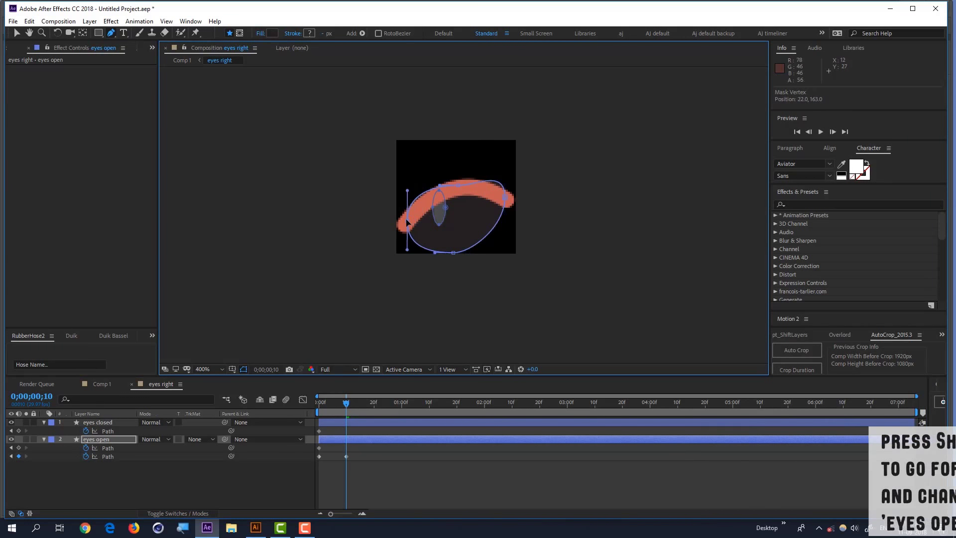
drag(454, 253, 462, 197)
drag(505, 226, 504, 210)
alt+click(508, 196)
drag(509, 201, 505, 209)
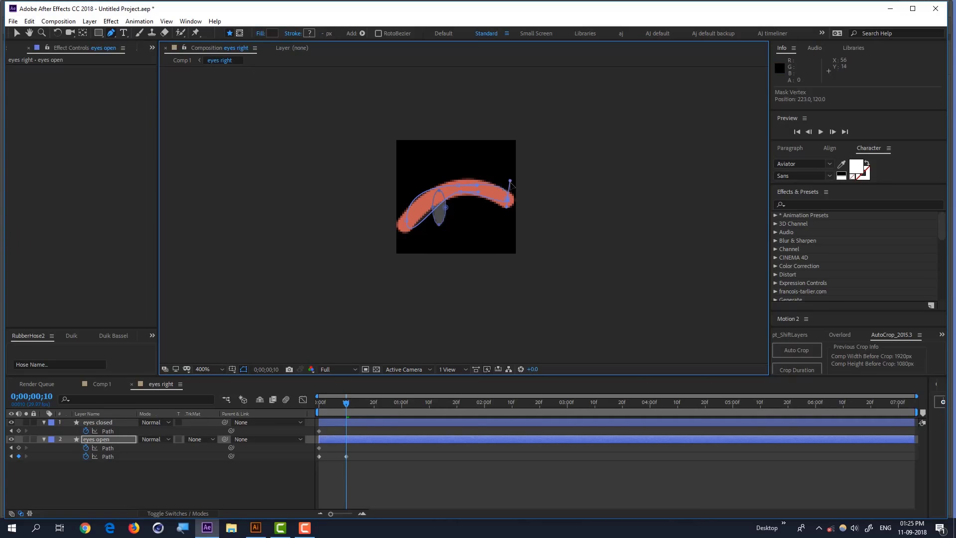
mouse_move(408, 224)
mouse_down()
mouse_move(409, 248)
mouse_move(405, 224)
mouse_move(452, 191)
mouse_move(429, 205)
mouse_move(439, 207)
mouse_move(437, 193)
mouse_up()
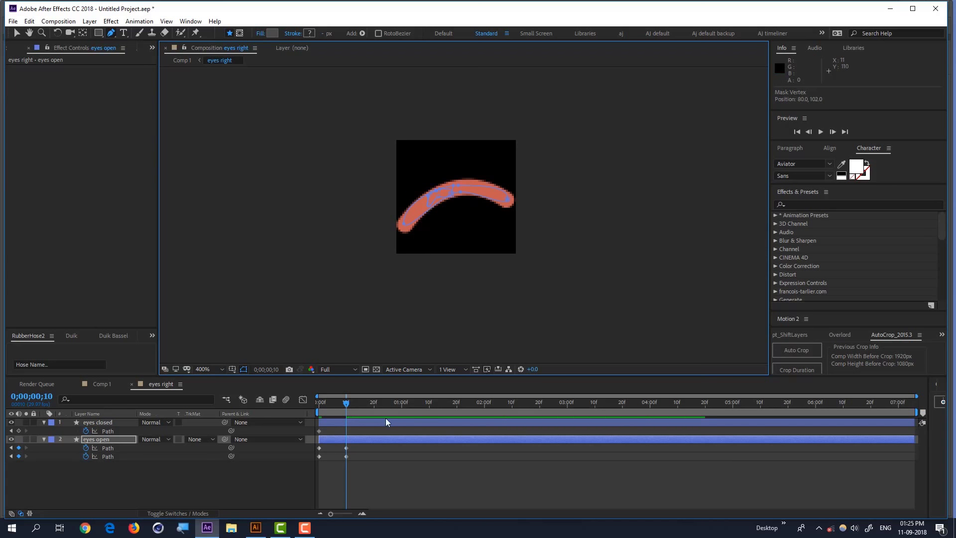
click(349, 422)
Step: Trim eyes closed to start at frame 10, moving its path keyframe to 20f and reshaping the curve into an arch
drag(319, 431, 374, 431)
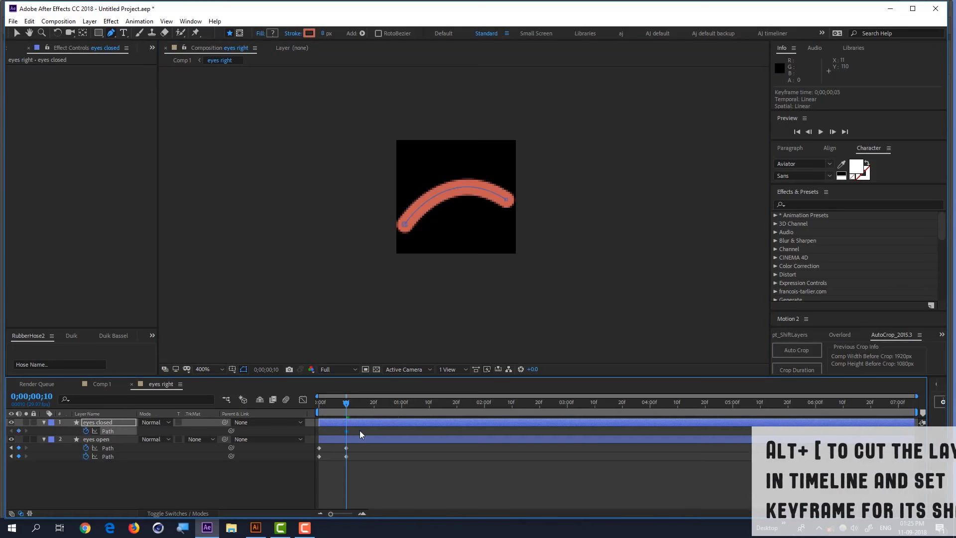
key(alt+bracketleft)
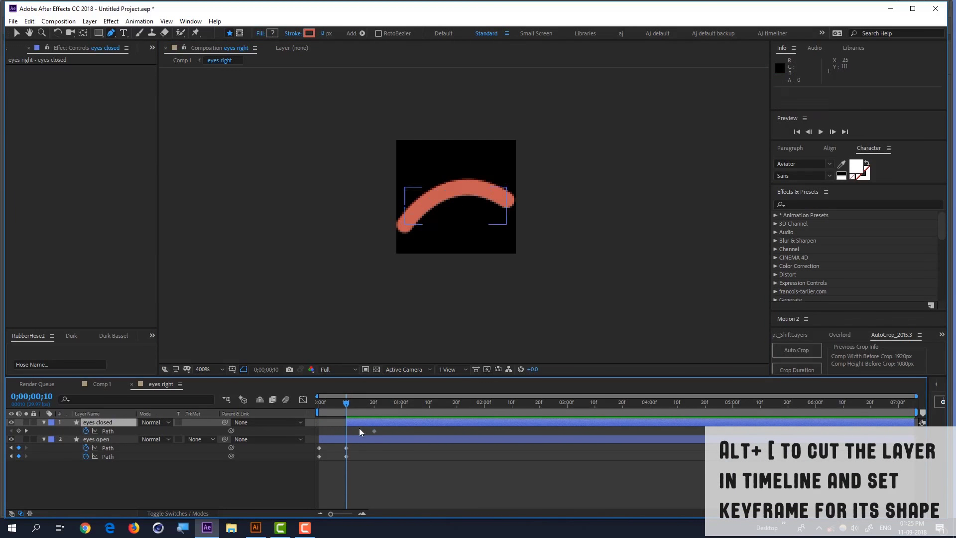
click(406, 223)
drag(408, 219, 417, 213)
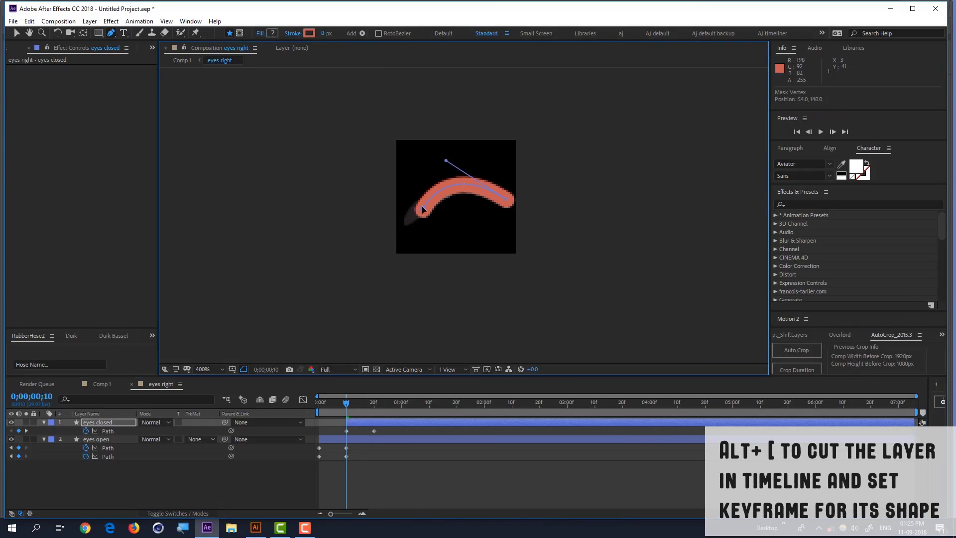
mouse_move(507, 204)
mouse_down()
mouse_move(515, 197)
mouse_move(491, 196)
mouse_up()
key(ctrl+z)
mouse_move(446, 160)
mouse_down()
mouse_move(432, 162)
mouse_move(439, 178)
mouse_up()
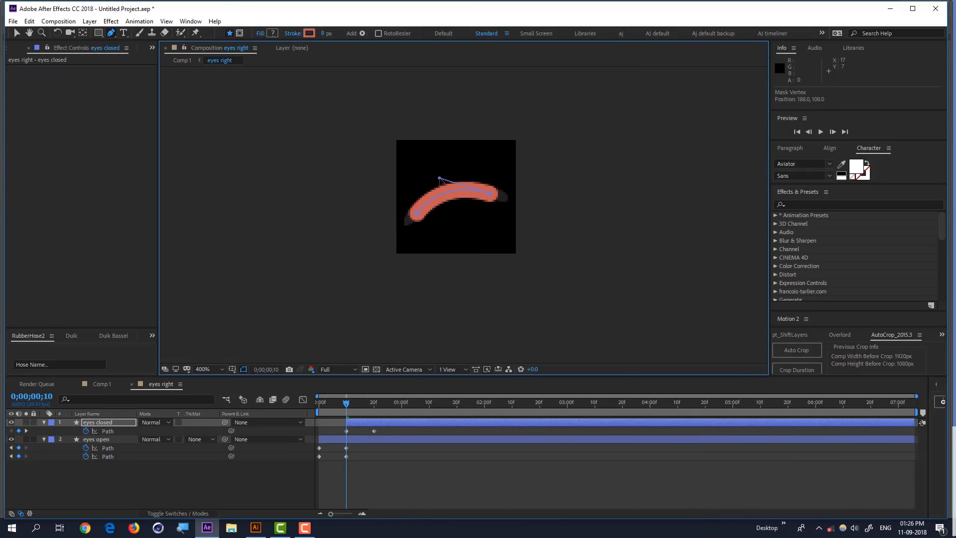
Step: Adjust the closed eye's left end, preview the blink, and start eyes closed one frame earlier
click(346, 448)
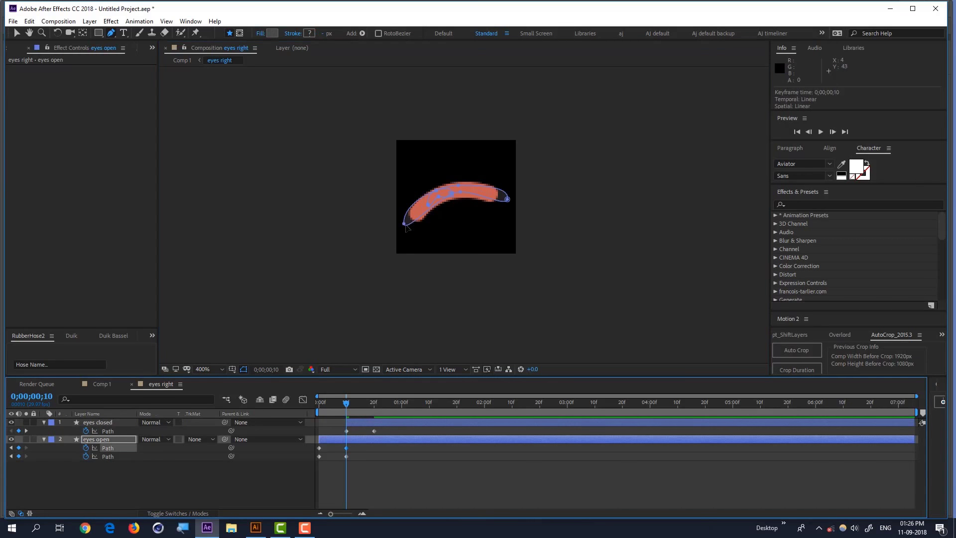
drag(404, 223, 415, 229)
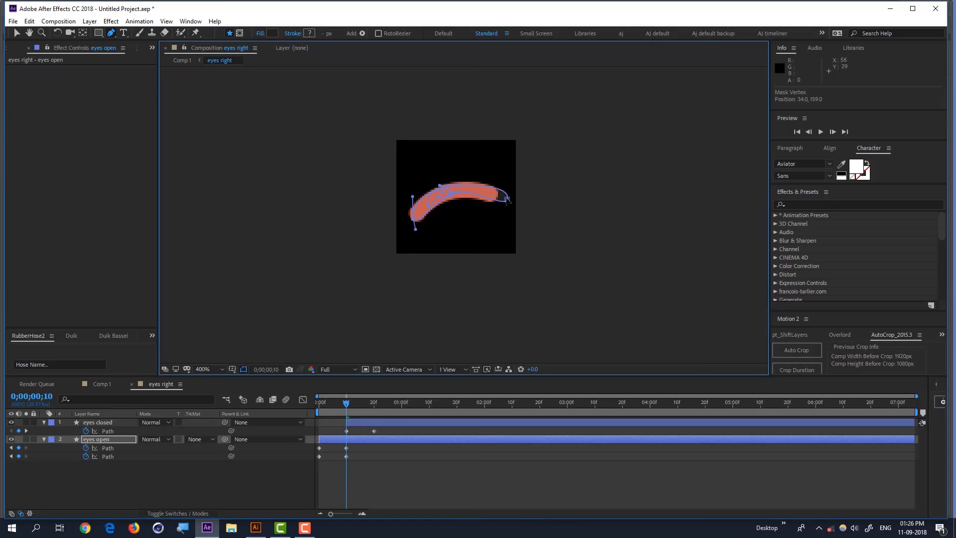
key(space)
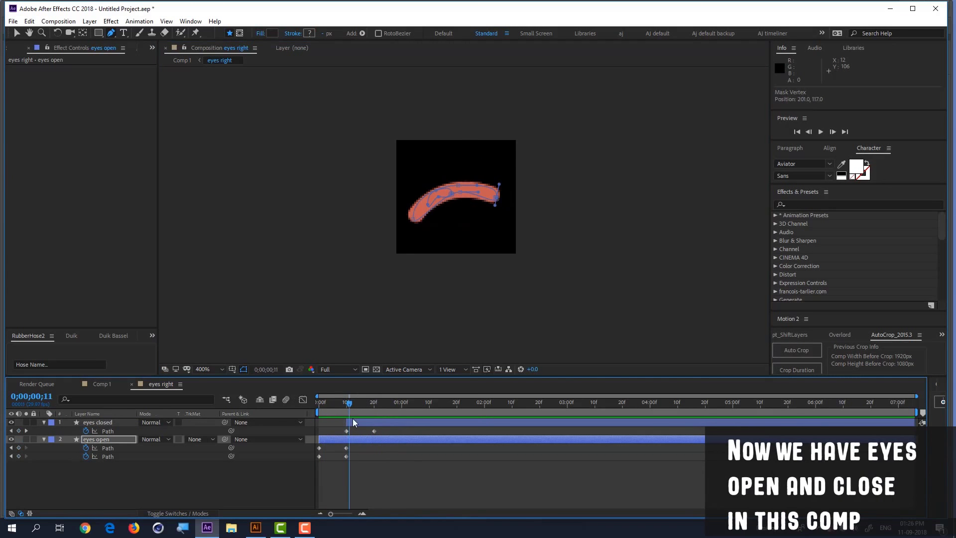
drag(354, 425, 380, 413)
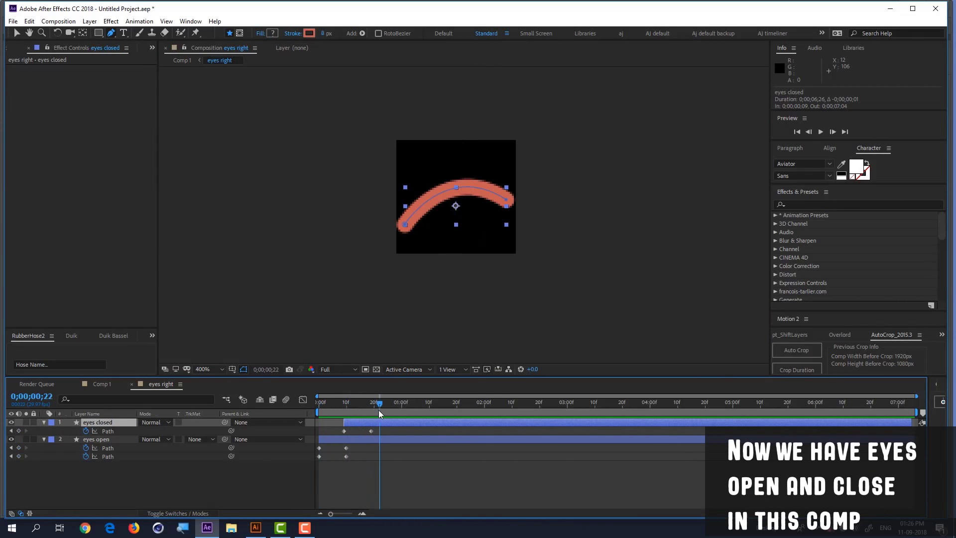
Step: In Comp 1, nudge the eye into place and scale it up to about 102.8%
click(182, 59)
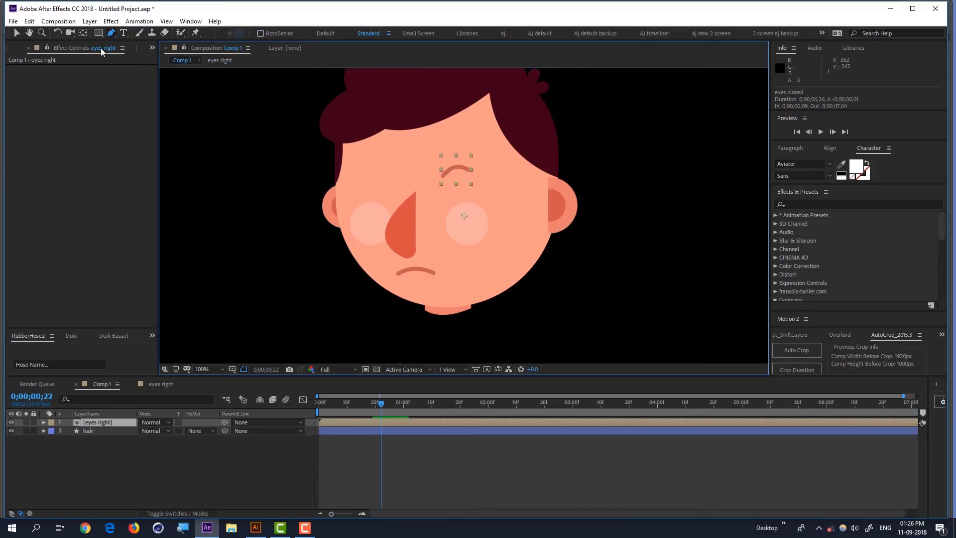
click(17, 33)
click(319, 402)
drag(464, 221, 455, 176)
key(v)
key(s)
drag(167, 432, 184, 430)
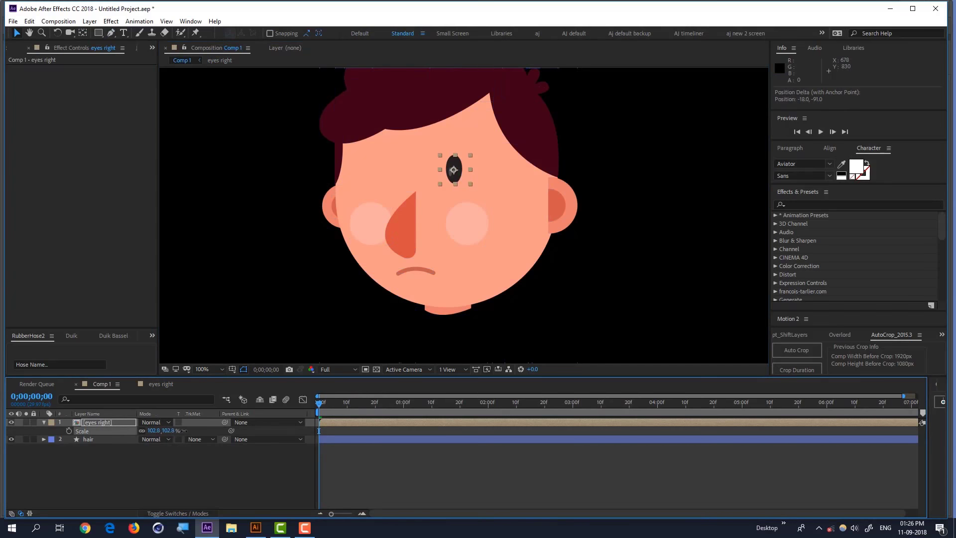
Step: Duplicate the eye, move the copy to the other side of the face, and name it 'eyes left'
click(382, 473)
click(98, 423)
key(ctrl+d)
drag(456, 171, 376, 172)
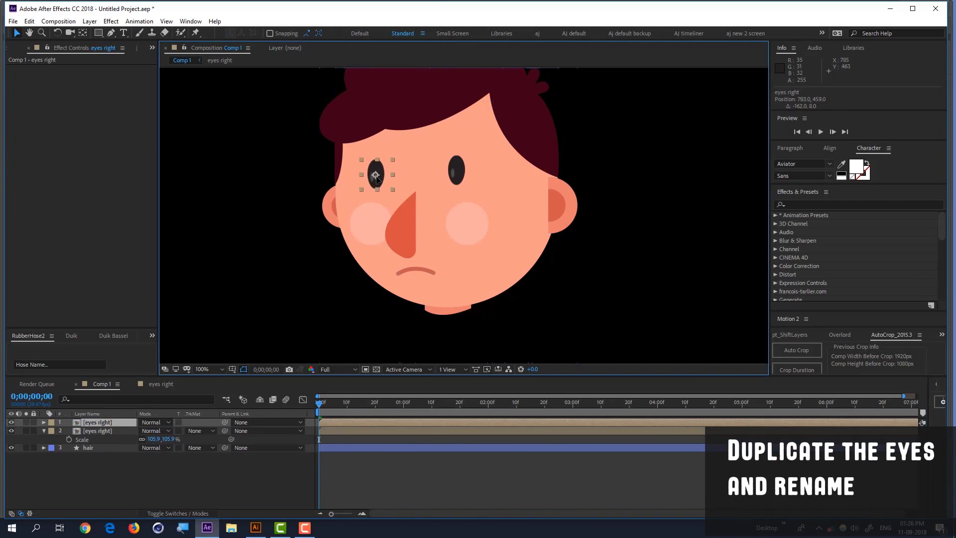
drag(456, 171, 456, 177)
key(Return)
drag(381, 171, 386, 175)
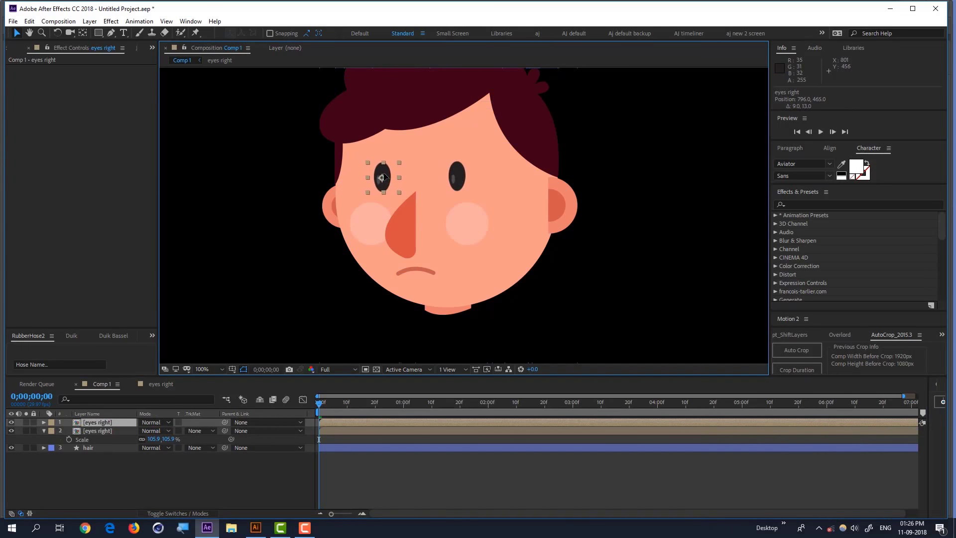
click(128, 423)
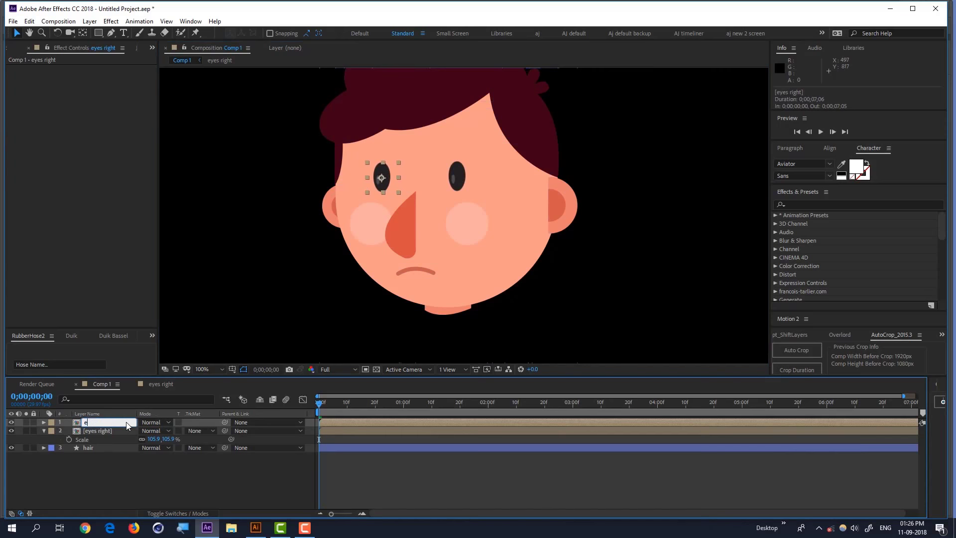
text(yes left)
key(Return)
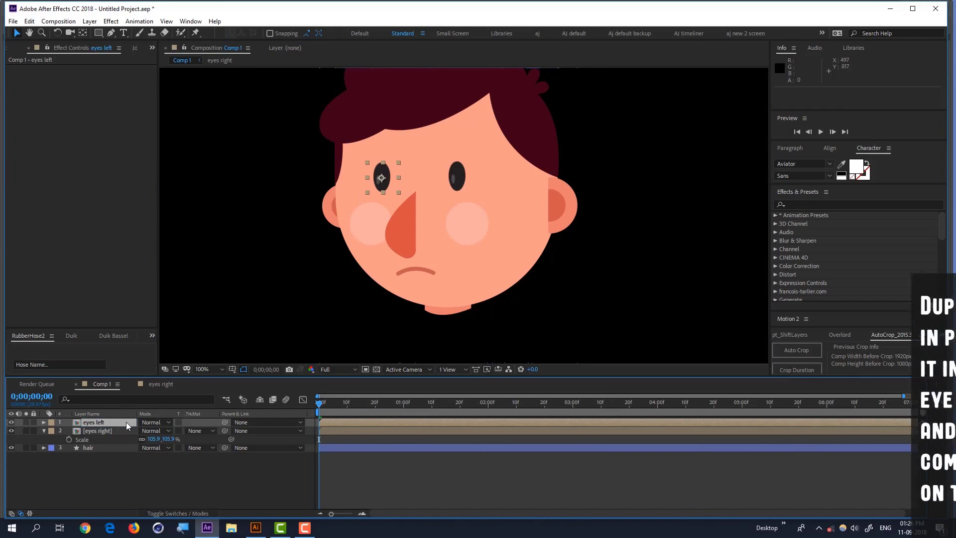
Step: Reveal the eyes left layer's source comp in the Project panel
right_click(127, 424)
mouse_move(175, 347)
click(298, 352)
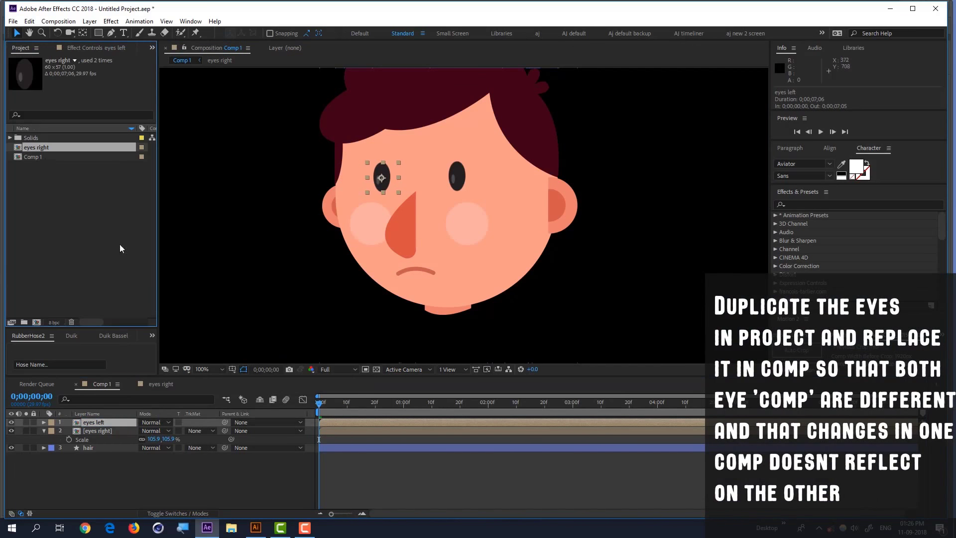
Step: Duplicate the eyes right comp as 'eyes right 2', make it the eyes left source, and open it
key(ctrl+d)
drag(47, 147, 104, 422)
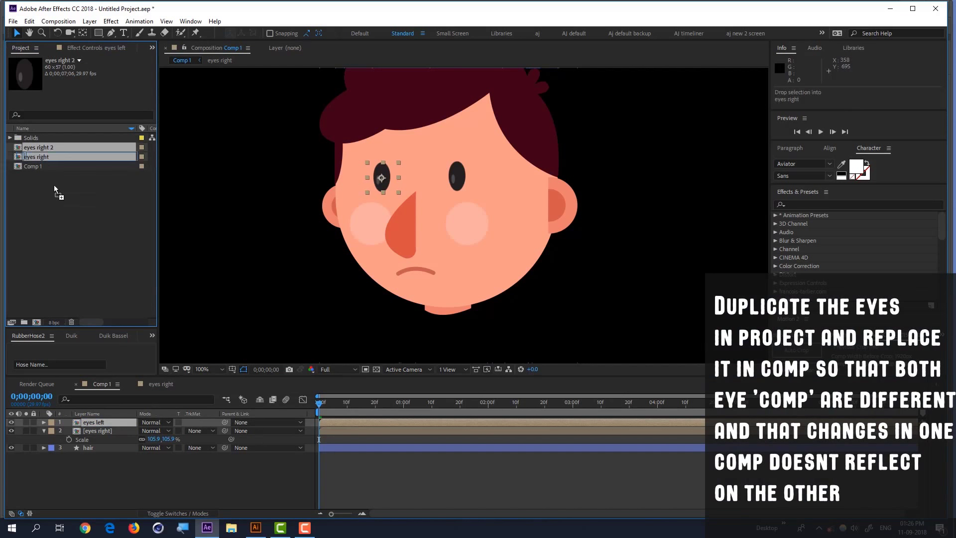
double_click(114, 422)
Step: At frame 19, reshape the closed-eye curve for the left eye
click(469, 227)
drag(327, 401, 373, 410)
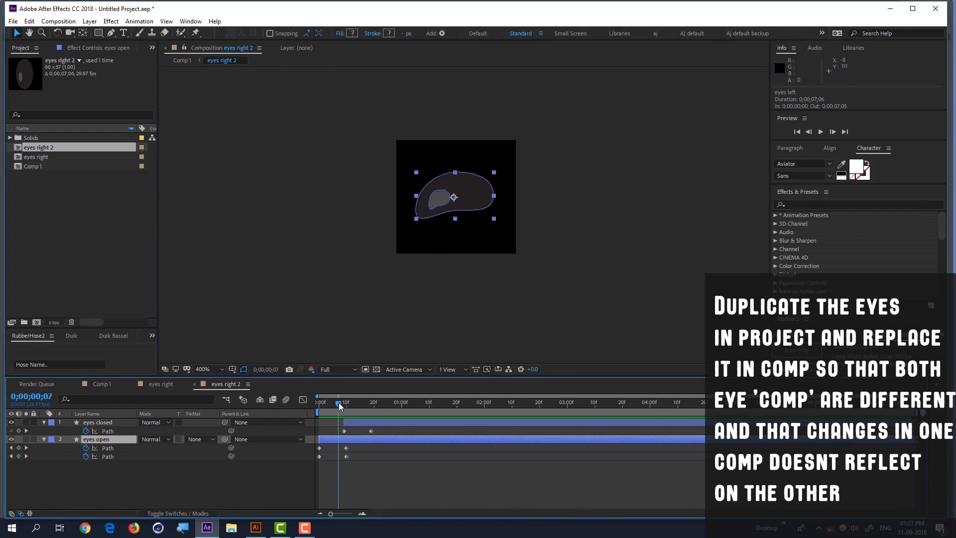
click(371, 431)
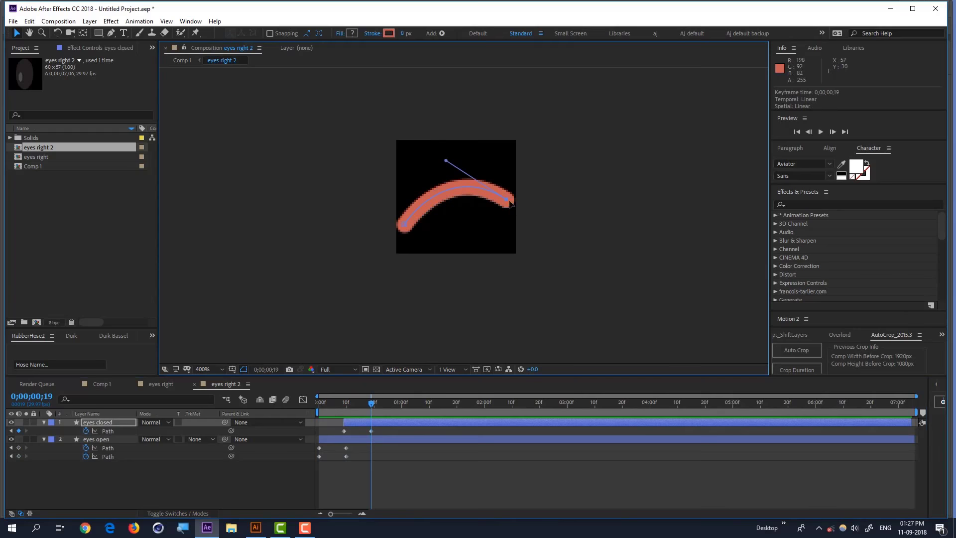
drag(506, 199, 508, 221)
mouse_move(405, 224)
mouse_down()
mouse_move(413, 189)
mouse_move(460, 168)
mouse_up()
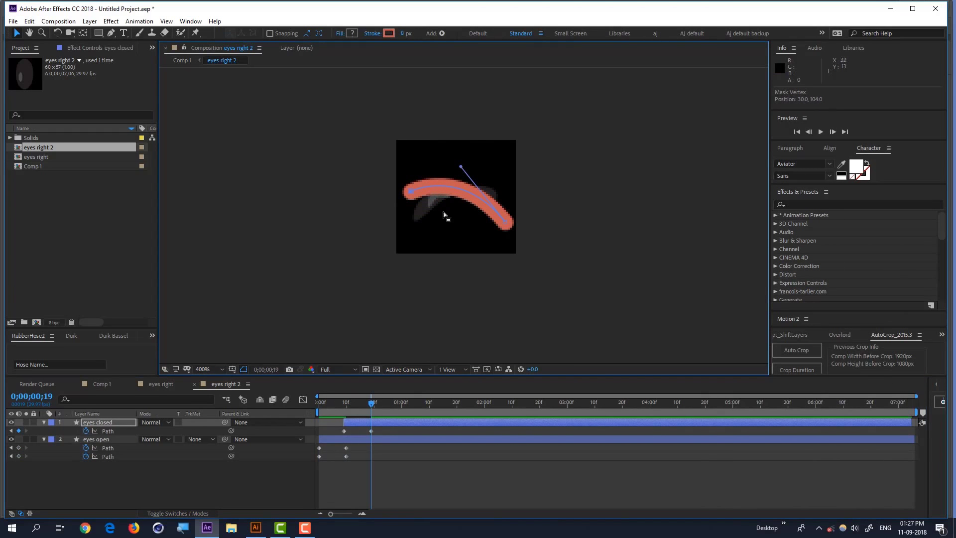
Step: At frame 9, flatten and tilt the closed-eye curve and raise the open eye's lower-left point
click(345, 410)
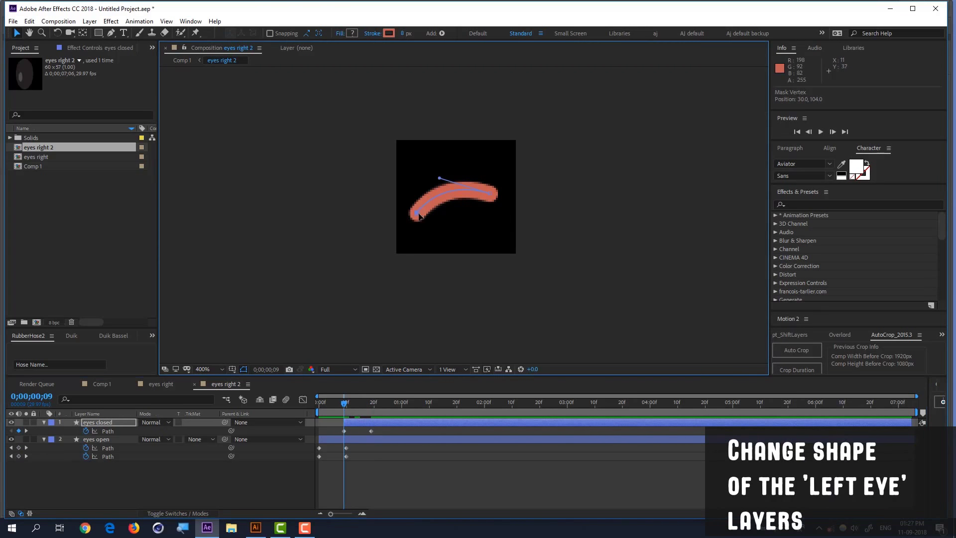
drag(420, 214, 416, 195)
drag(489, 195, 497, 208)
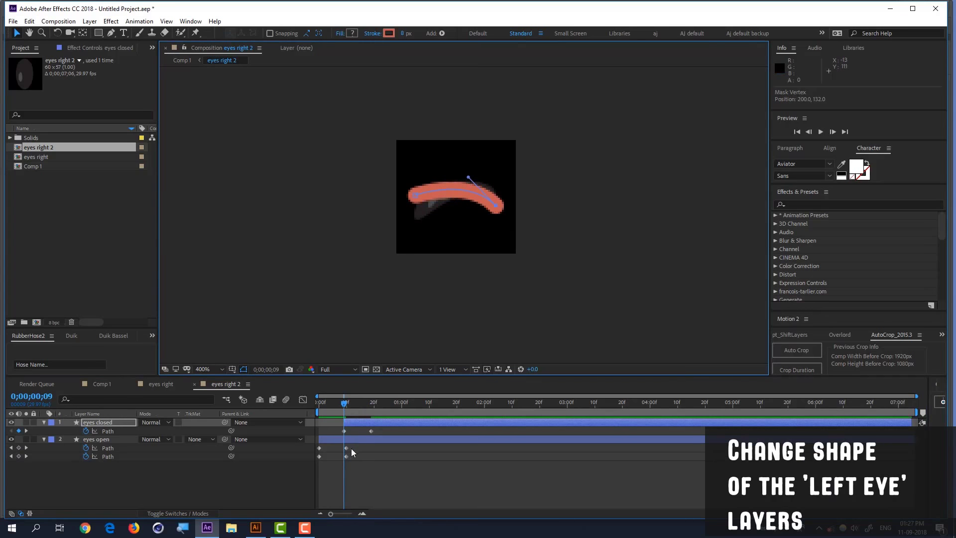
drag(337, 445, 371, 459)
drag(413, 218, 416, 187)
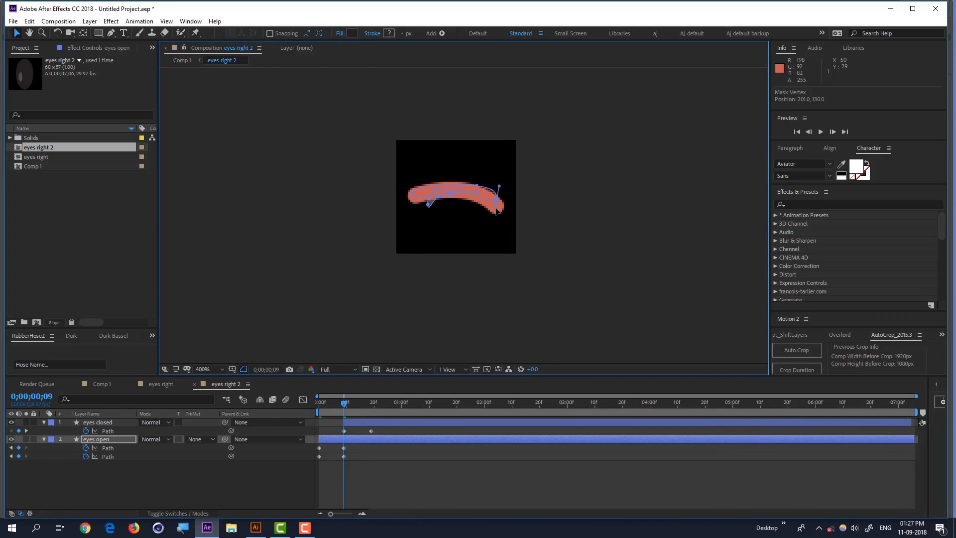
Step: Shift eyes closed one frame earlier and check the eye at frames 5 and 18
drag(360, 422, 358, 422)
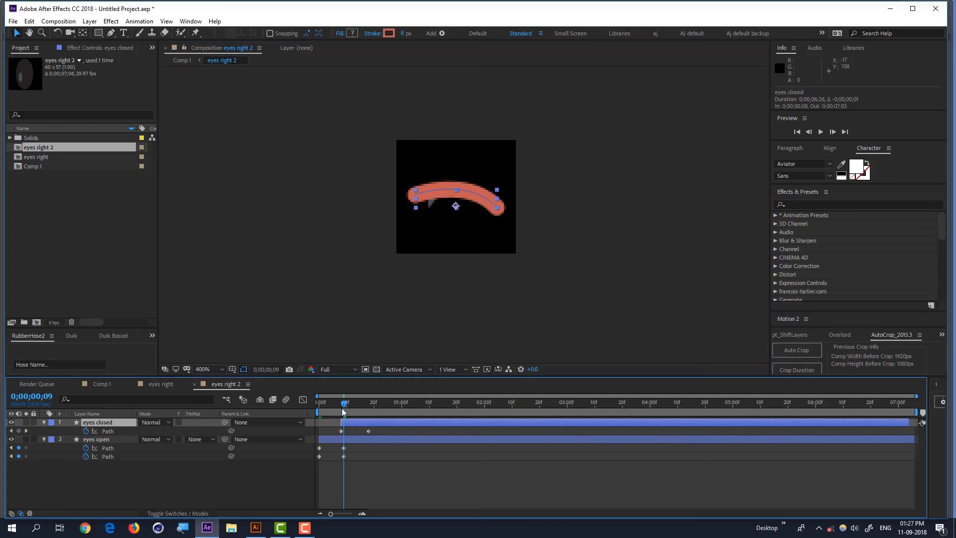
click(430, 207)
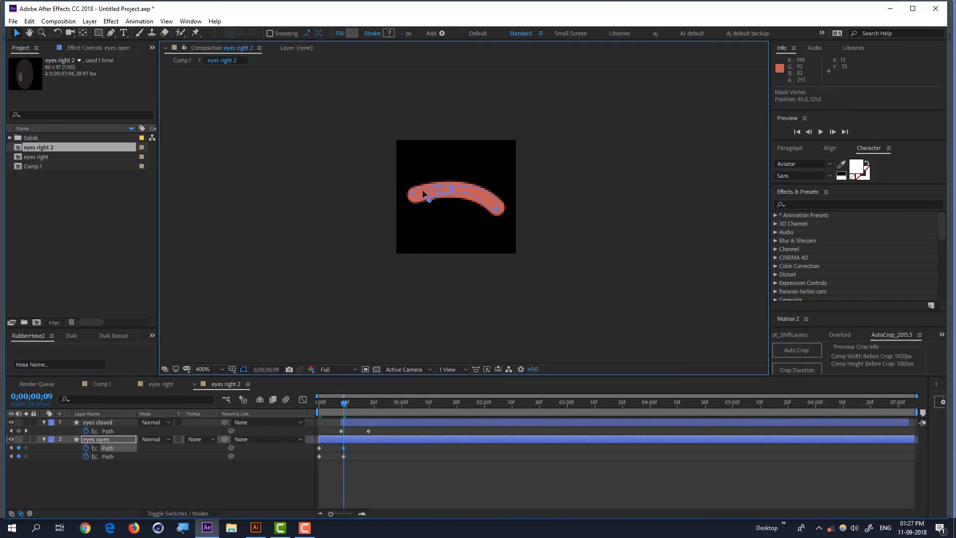
click(328, 403)
drag(329, 405, 369, 403)
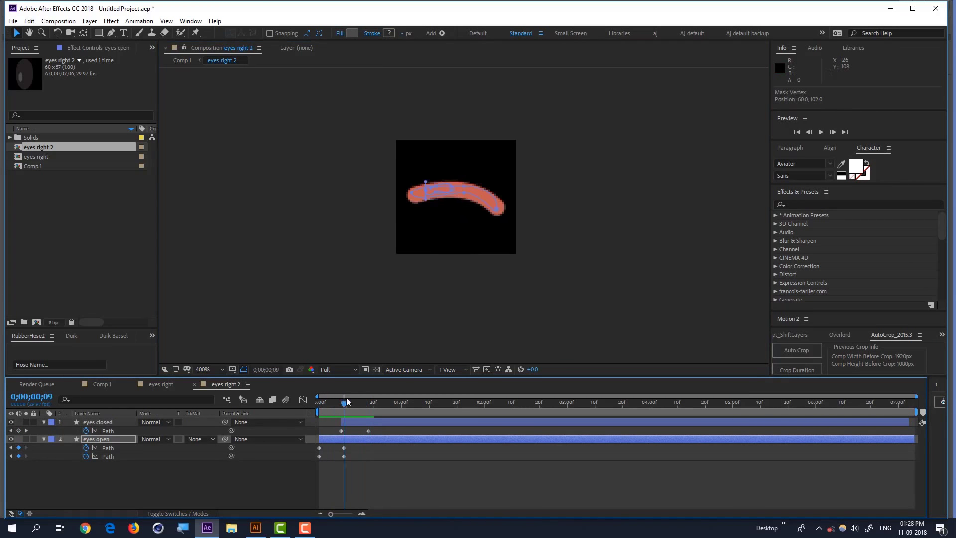
Step: End the left eye's eyes open layer at frame 9 and check the blink in Comp 1
click(182, 60)
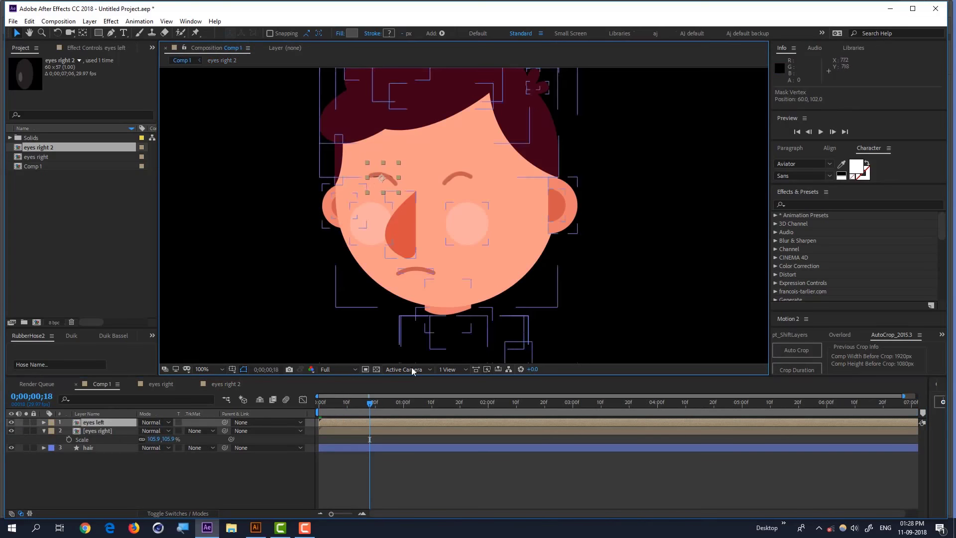
double_click(374, 424)
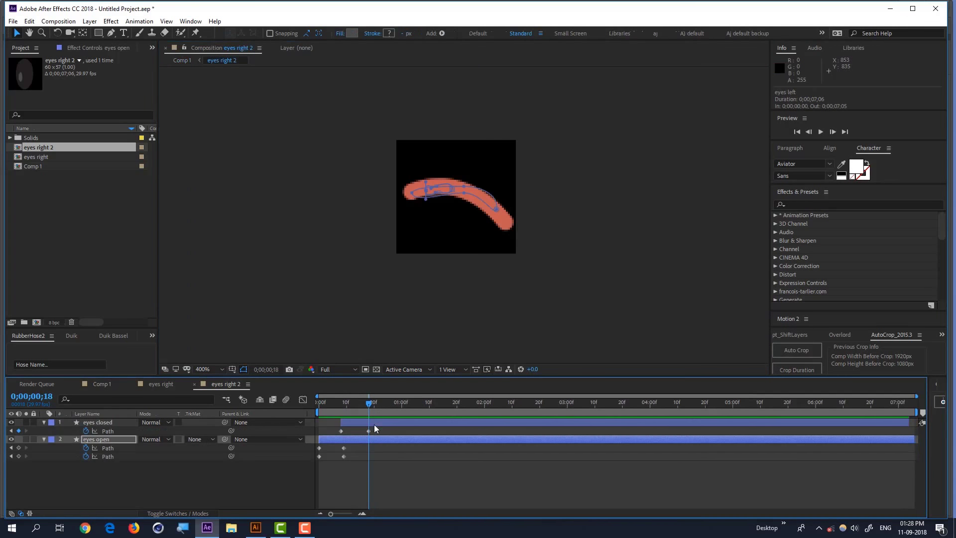
drag(357, 404, 346, 410)
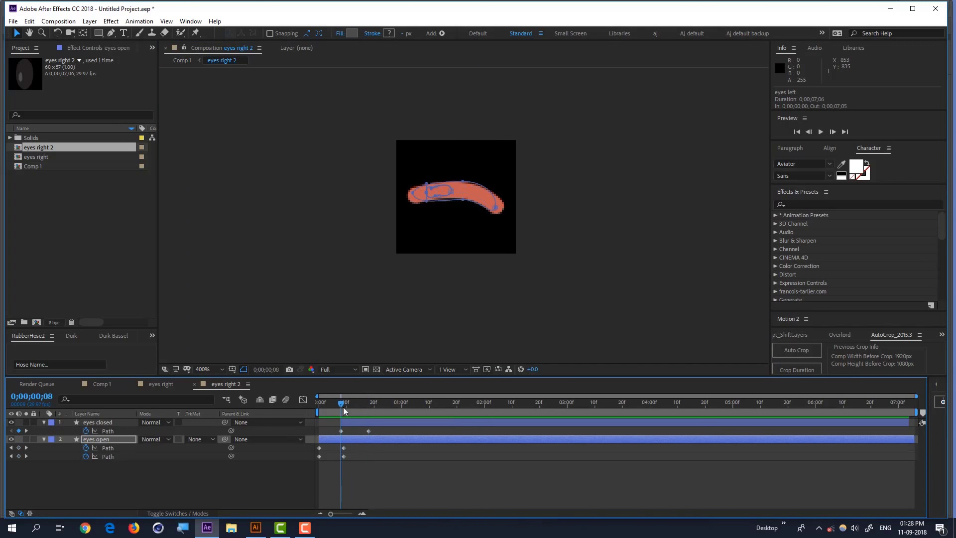
key(alt+bracketright)
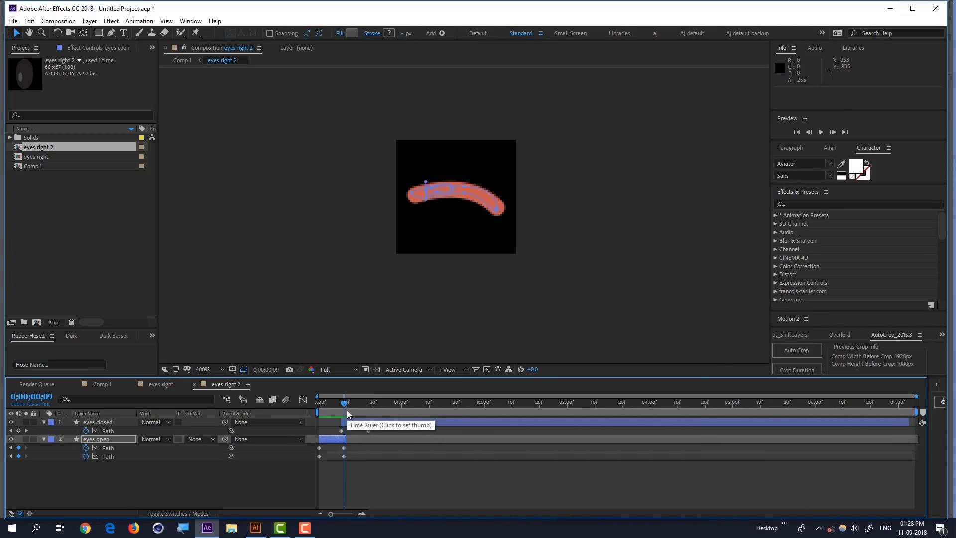
click(182, 60)
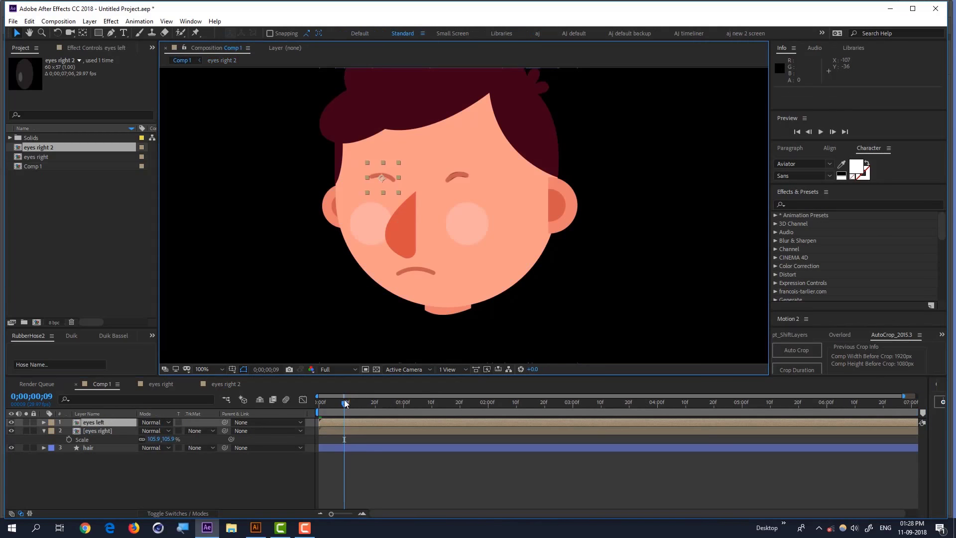
mouse_move(345, 404)
mouse_down()
mouse_move(305, 413)
mouse_move(373, 418)
mouse_up()
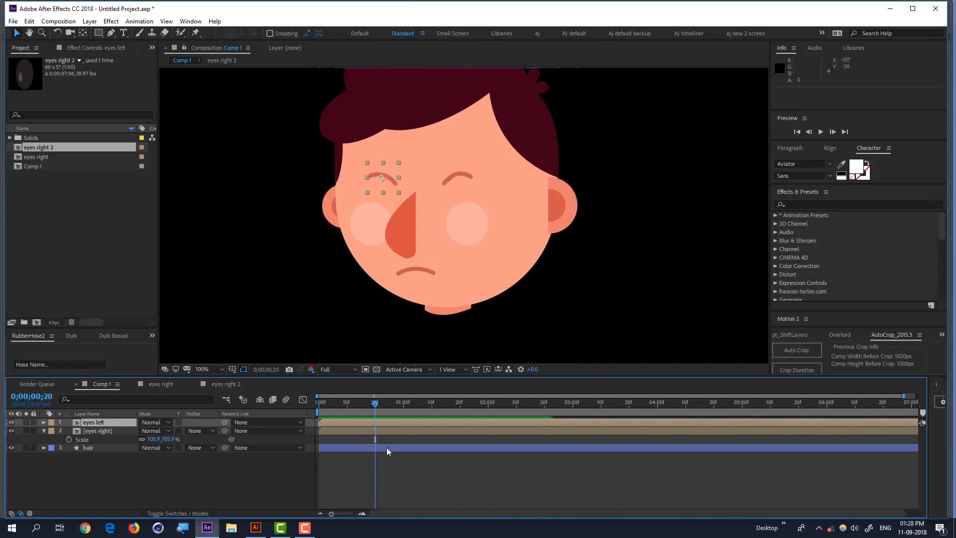
double_click(381, 431)
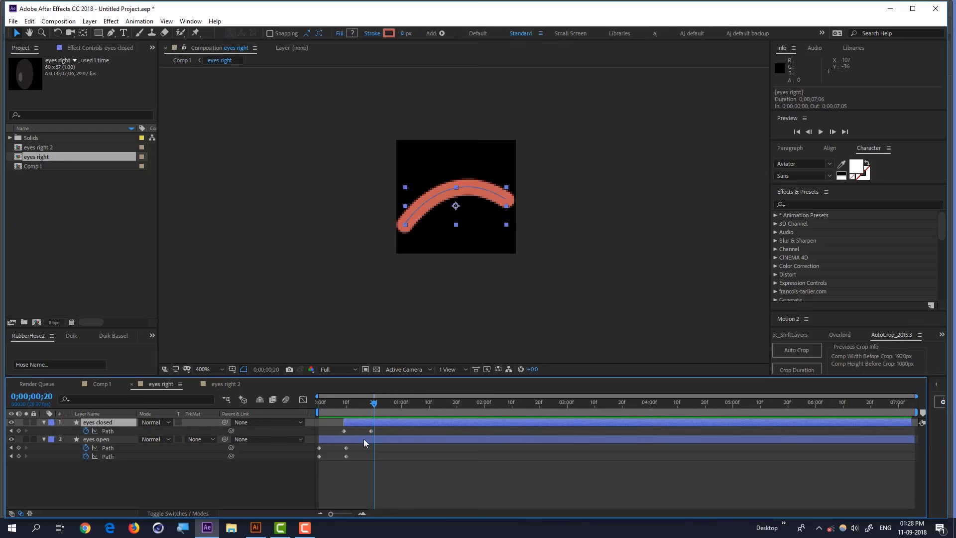
Step: Trim and shorten the eyes open layer's end in the eyes right comp
click(364, 438)
key(alt+bracketright)
drag(374, 440, 343, 439)
click(182, 60)
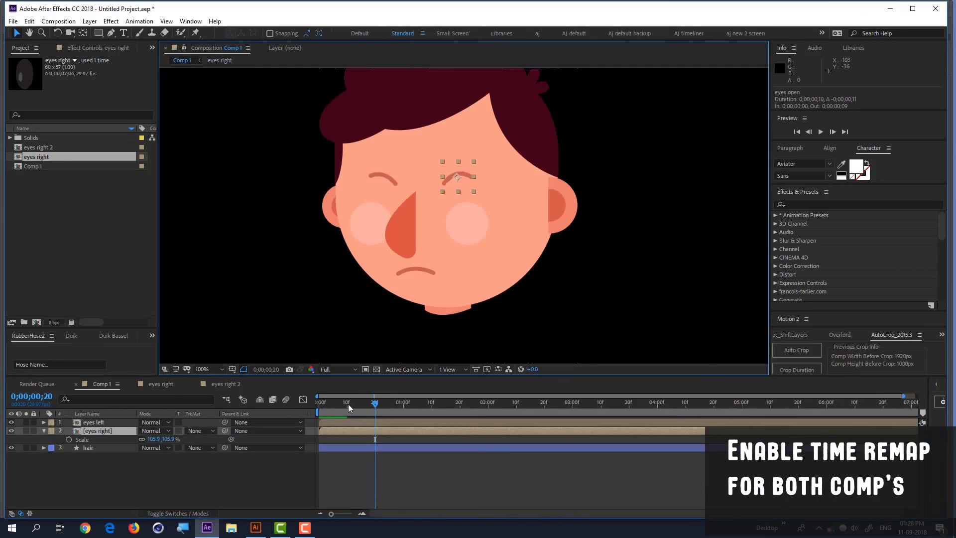
double_click(384, 431)
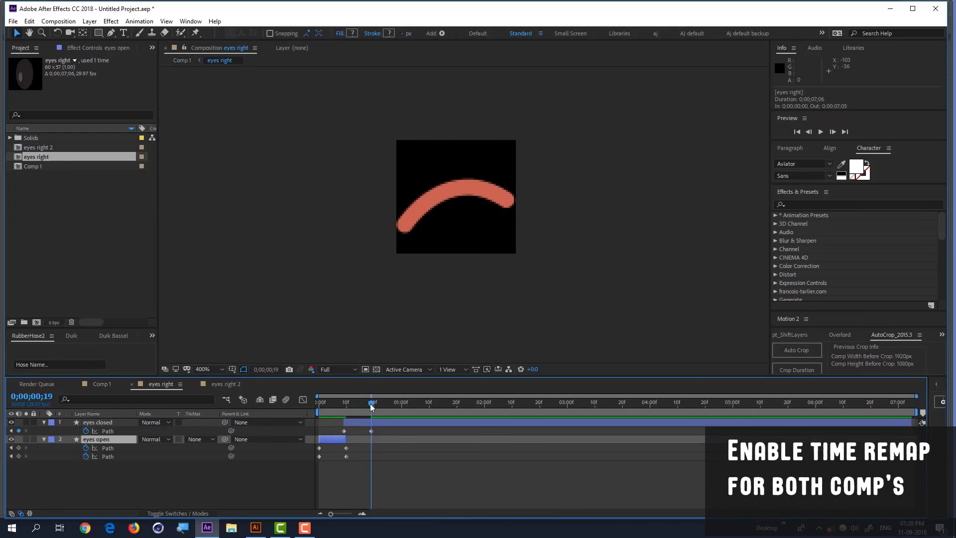
click(184, 61)
Step: Enable time remapping on both eye layers and drag their end keyframes to frame 1
ctrl+click(376, 424)
right_click(376, 423)
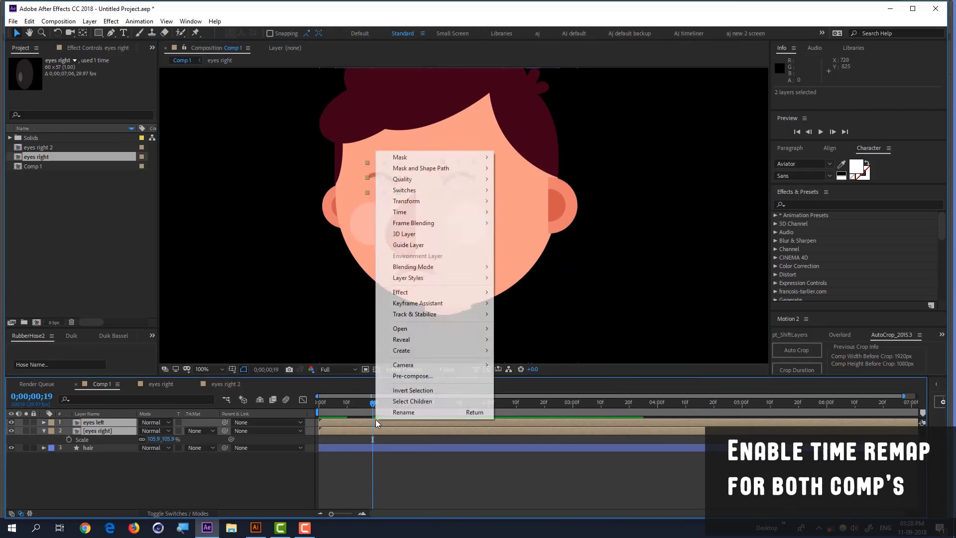
mouse_move(434, 212)
click(511, 213)
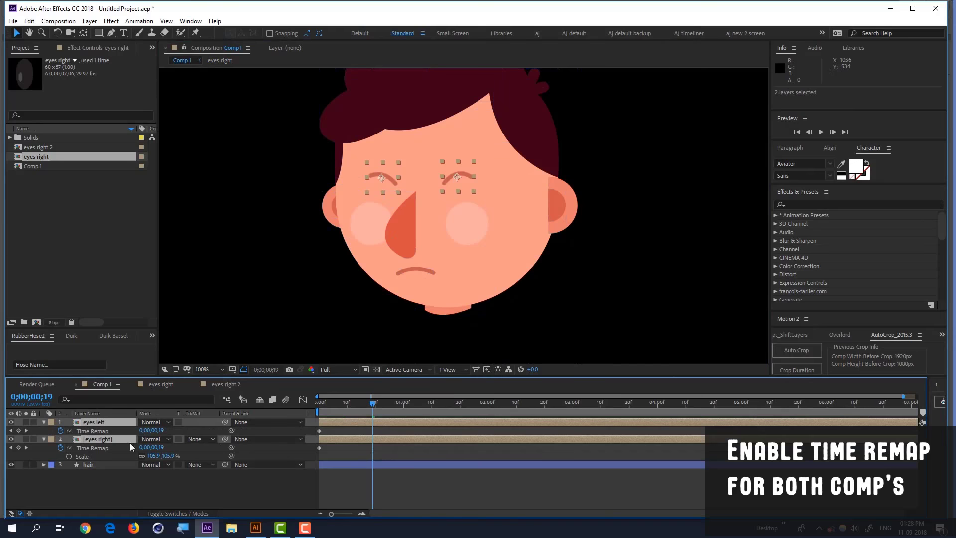
key(Home)
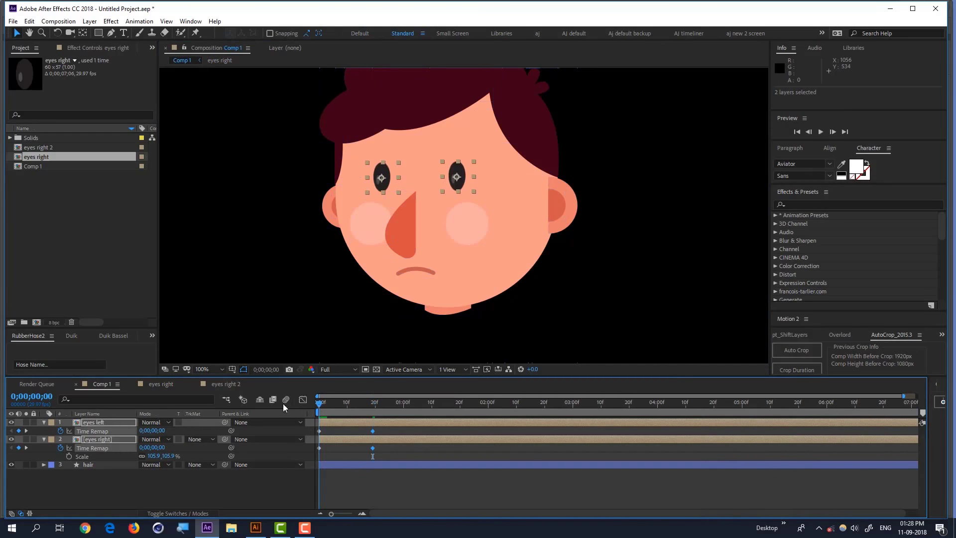
scroll(329, 440, up, 3)
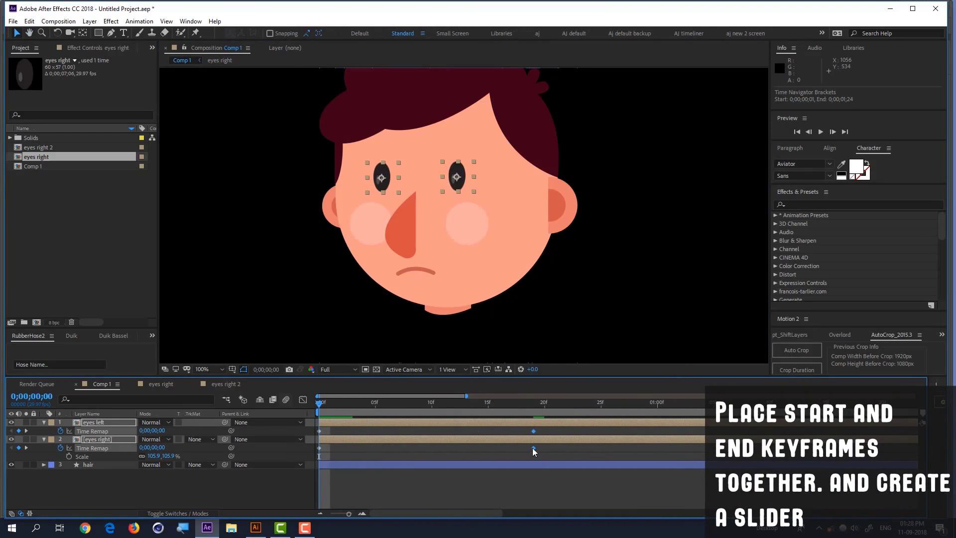
mouse_move(533, 447)
mouse_down()
mouse_move(330, 448)
mouse_move(298, 435)
mouse_up()
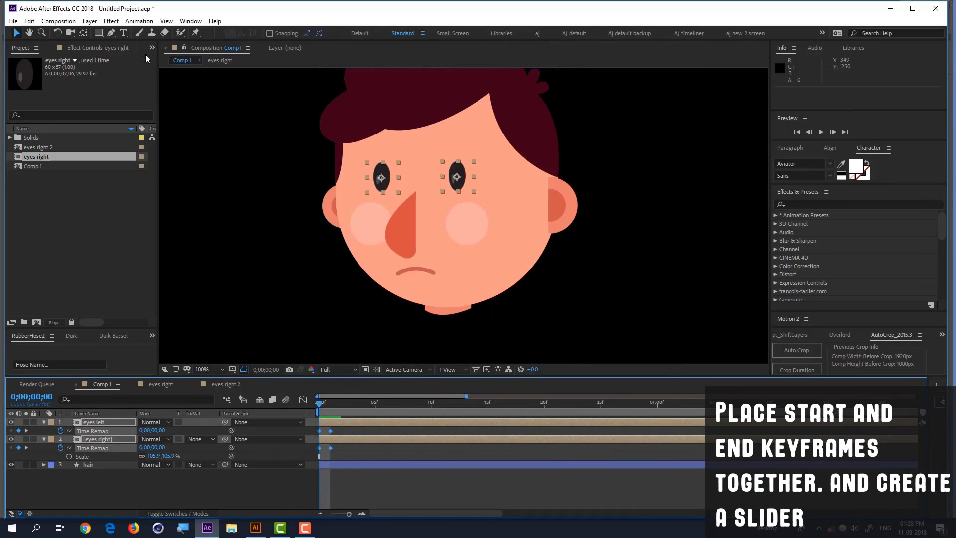
click(152, 50)
Step: Create an 'eyes' slider null with Joysticks_n_Sliders and move it to the right of the head
click(181, 83)
click(62, 67)
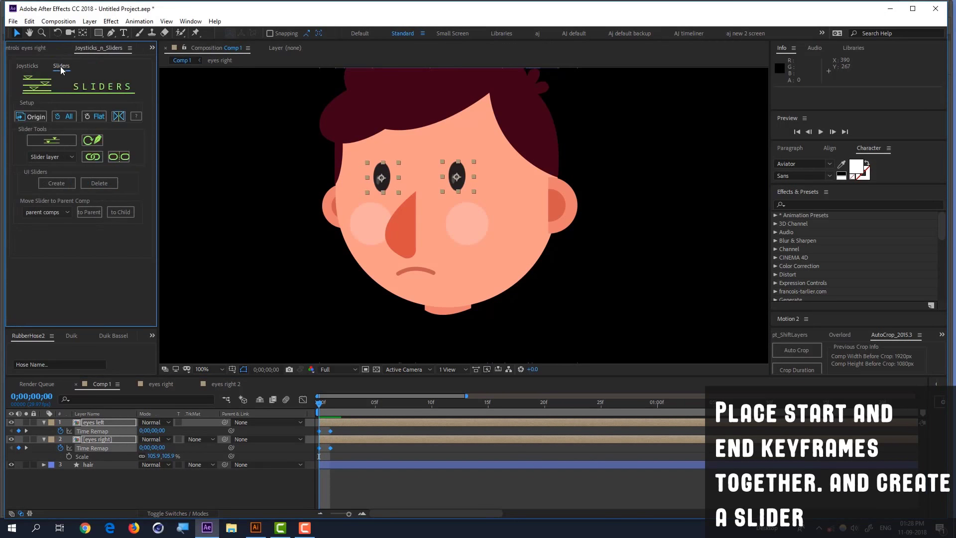
click(53, 141)
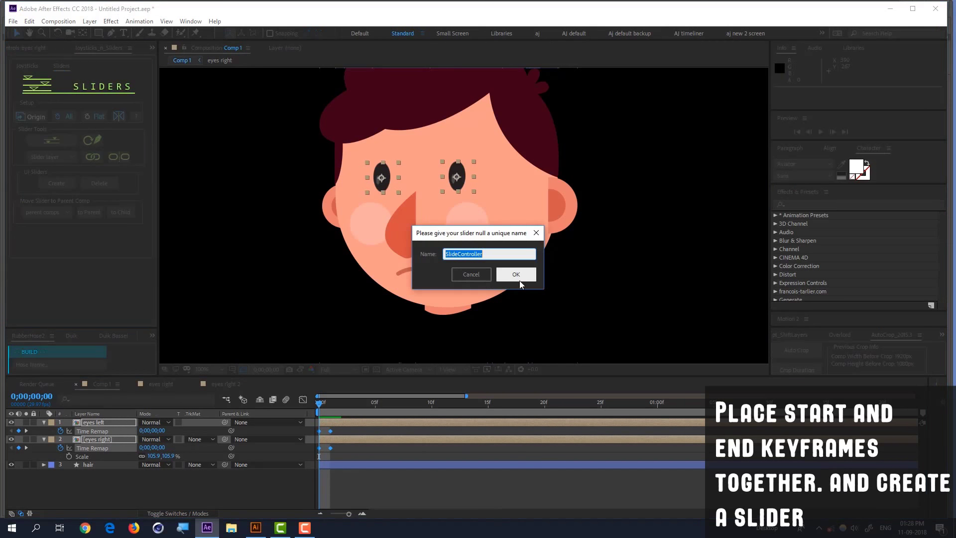
text(s)
click(518, 279)
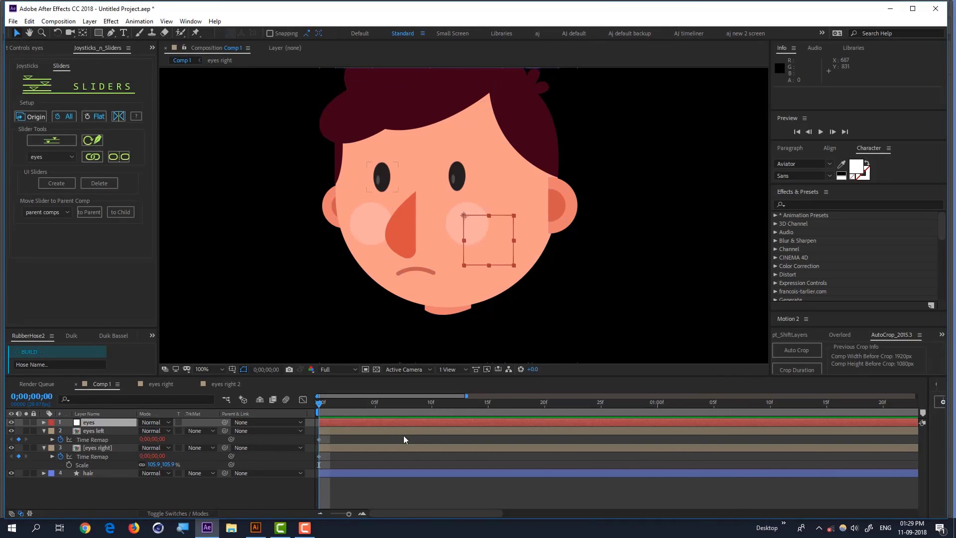
drag(487, 239, 706, 189)
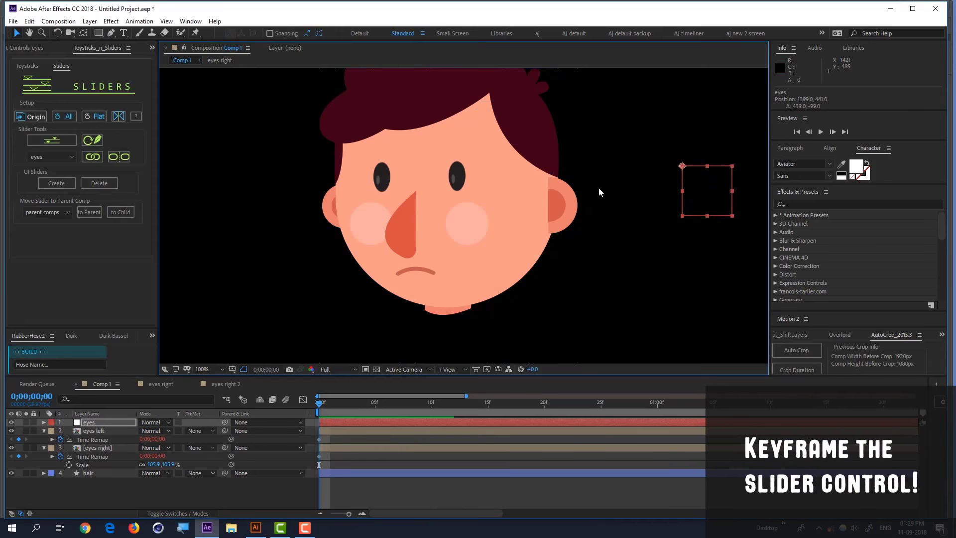
Step: Set the first eyes Slider keyframe at frame 0
key(F3)
click(25, 77)
click(343, 461)
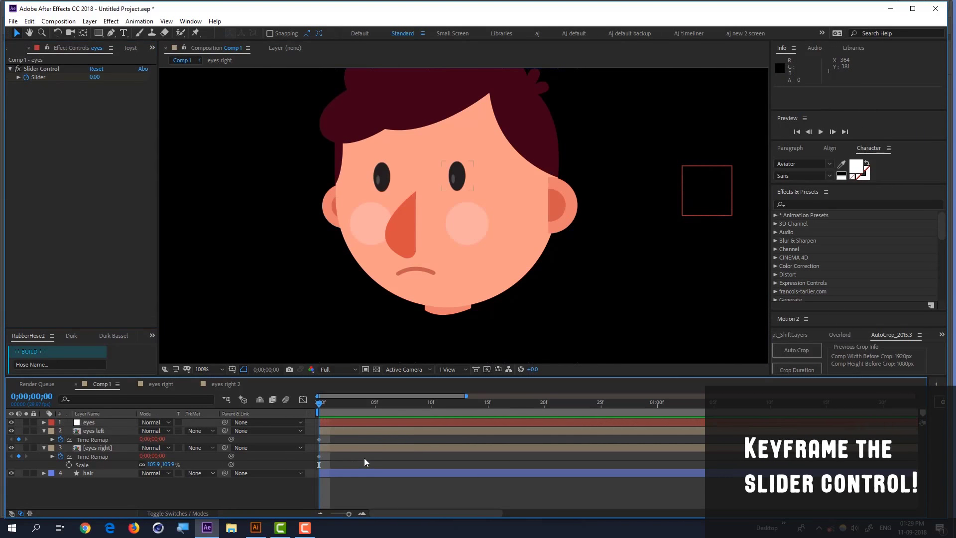
key(u)
key(u)
click(129, 422)
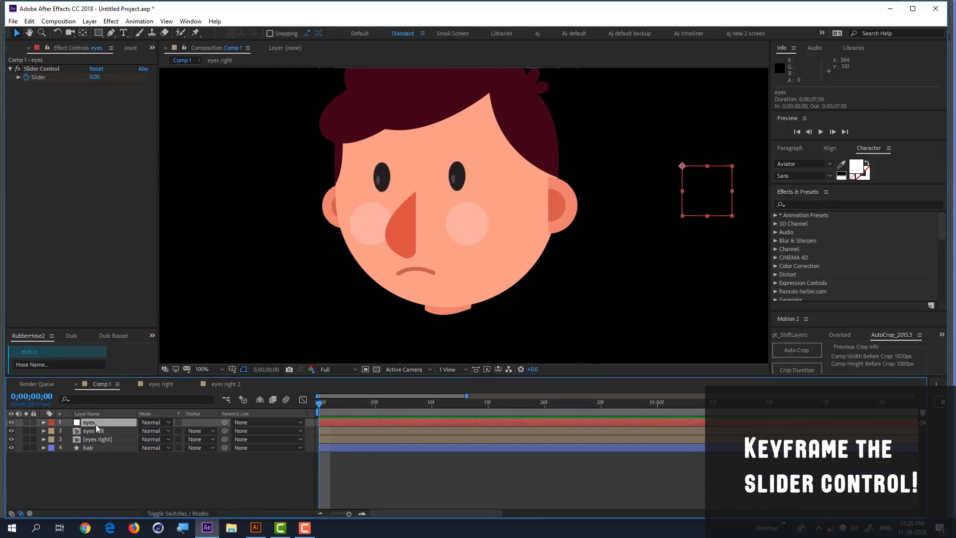
key(u)
Step: Keyframe the Slider to 76 at frame 7 to close the eyes, and lower it at frame 15 to reopen them
key(Page_Down)
key(Page_Down)
key(Page_Down)
key(Page_Down)
key(Page_Down)
key(Page_Down)
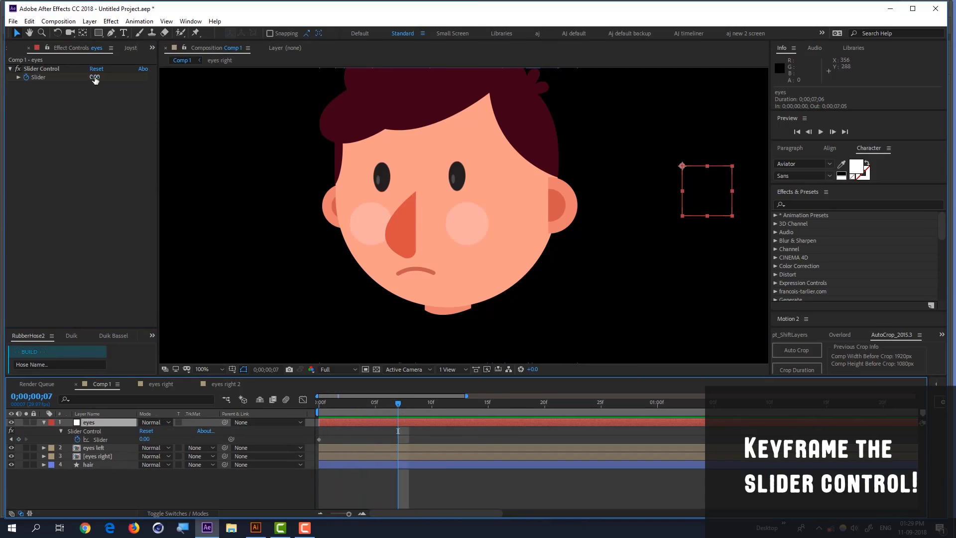
drag(94, 77, 147, 89)
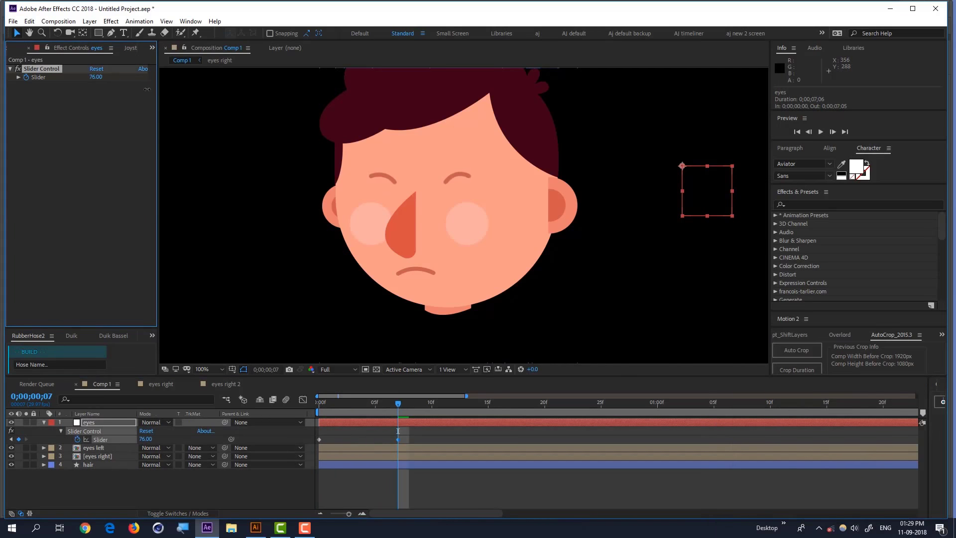
click(488, 402)
drag(97, 77, 35, 71)
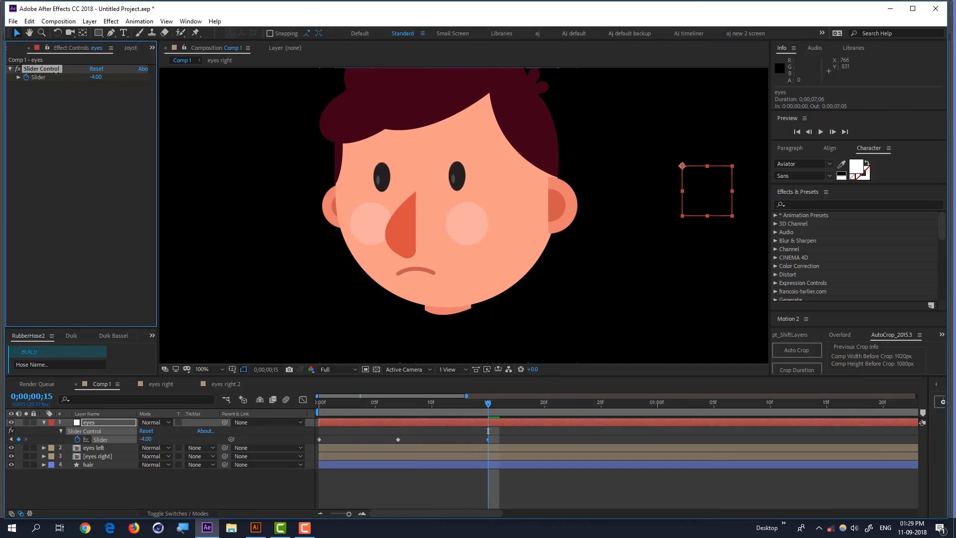
key(space)
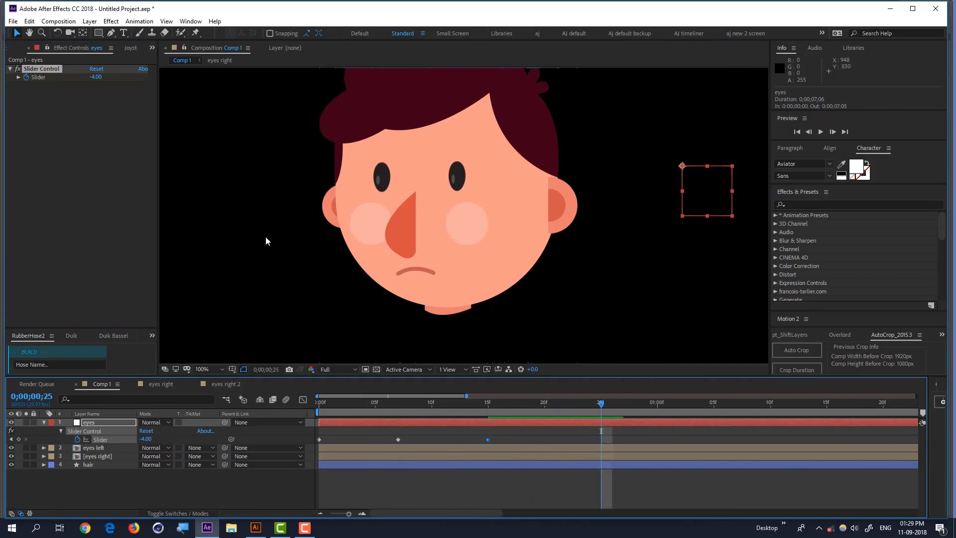
Step: Half-close the eyes at frame 25, then apply easy ease to all four Slider keyframes
drag(99, 81, 117, 81)
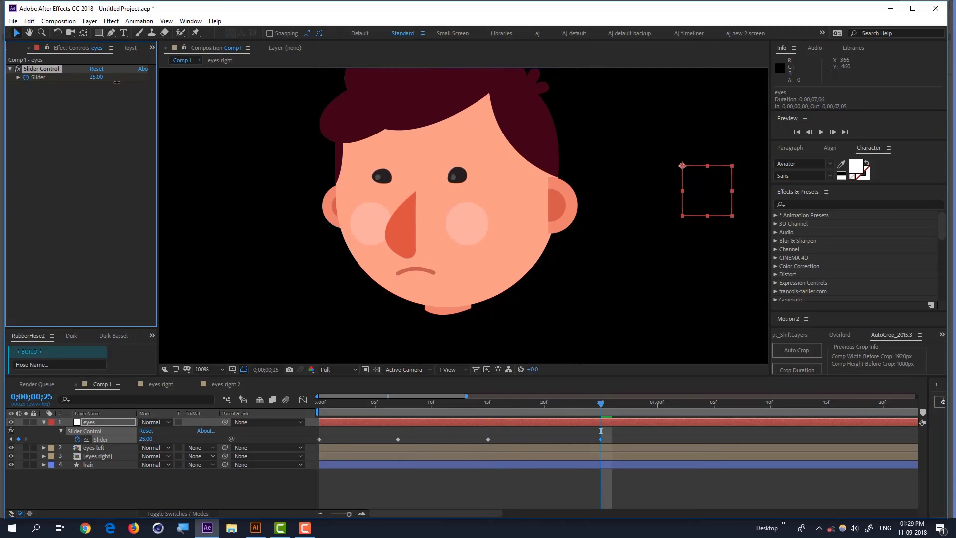
drag(589, 409, 319, 406)
drag(642, 435, 309, 455)
key(F9)
key(space)
drag(466, 395, 677, 396)
click(513, 404)
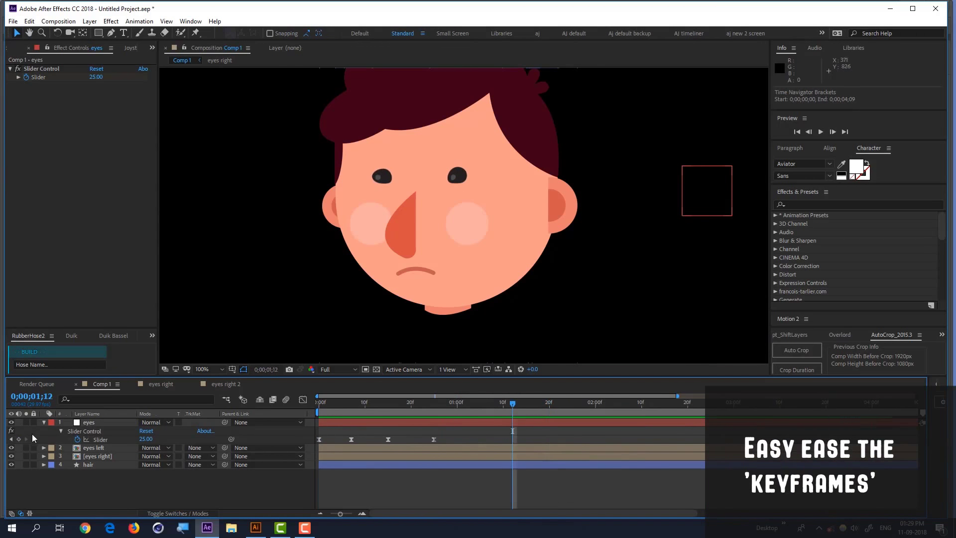
Step: Add Slider keyframes at 1;12 and 1;22 with eyes open, then close the eyes at 2;00
click(18, 439)
click(560, 404)
drag(96, 77, 84, 79)
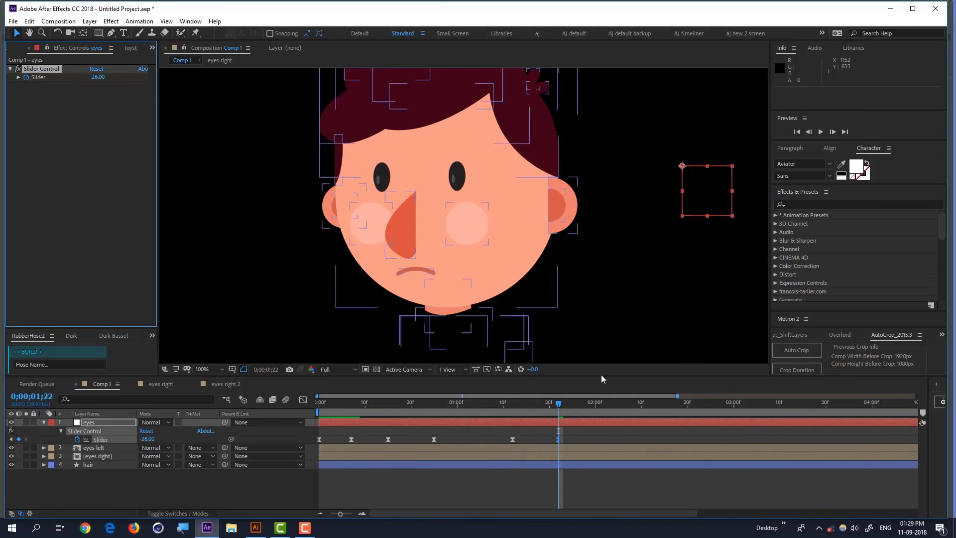
click(596, 403)
drag(101, 79, 163, 86)
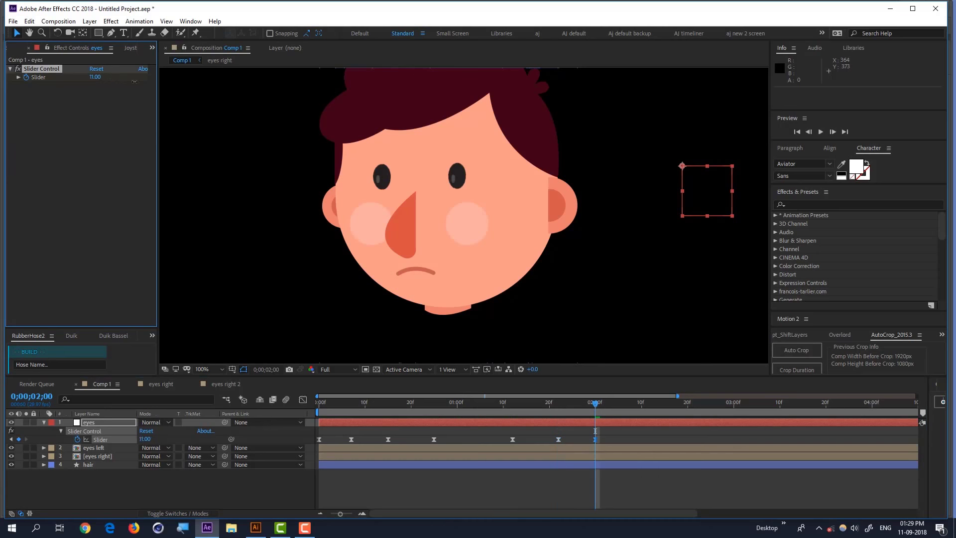
key(space)
Step: Reopen the eyes at 2;04, close them at 2;09, and shift that last keyframe later
drag(98, 79, 35, 79)
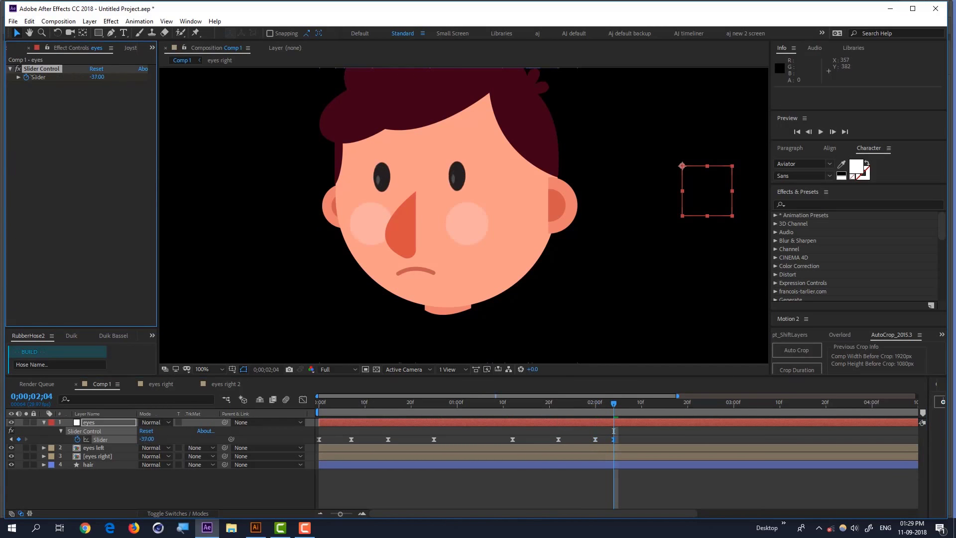
click(639, 404)
drag(97, 77, 166, 89)
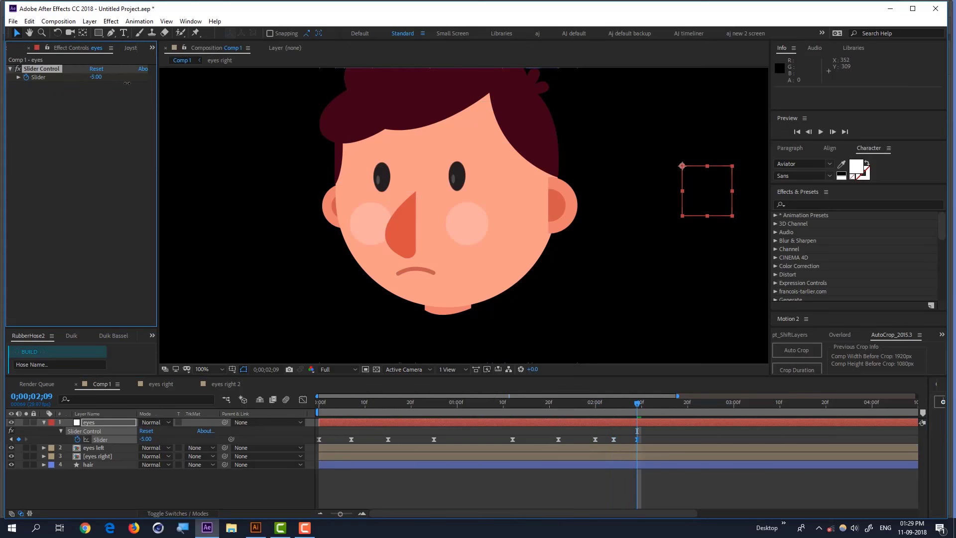
mouse_move(637, 440)
mouse_down()
mouse_move(655, 439)
mouse_move(588, 443)
mouse_up()
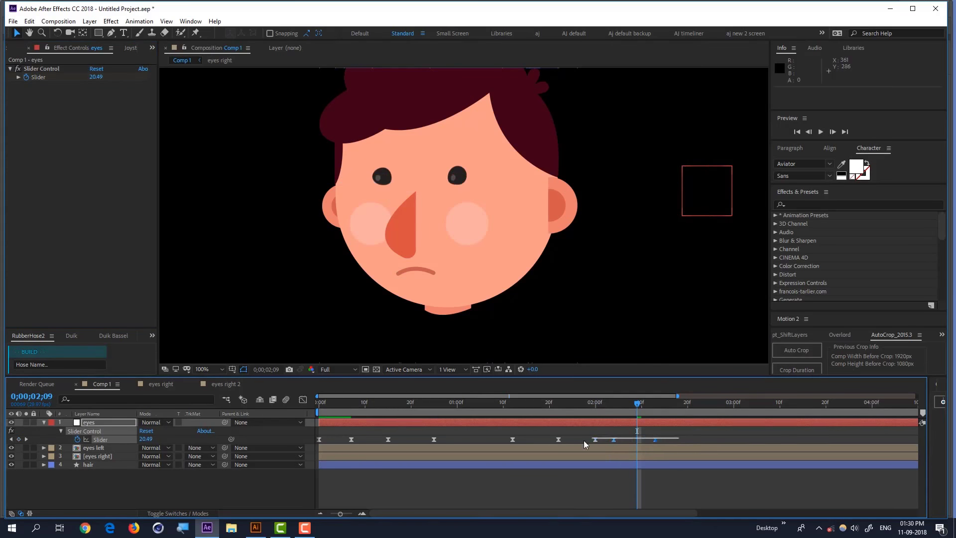
click(526, 433)
key(space)
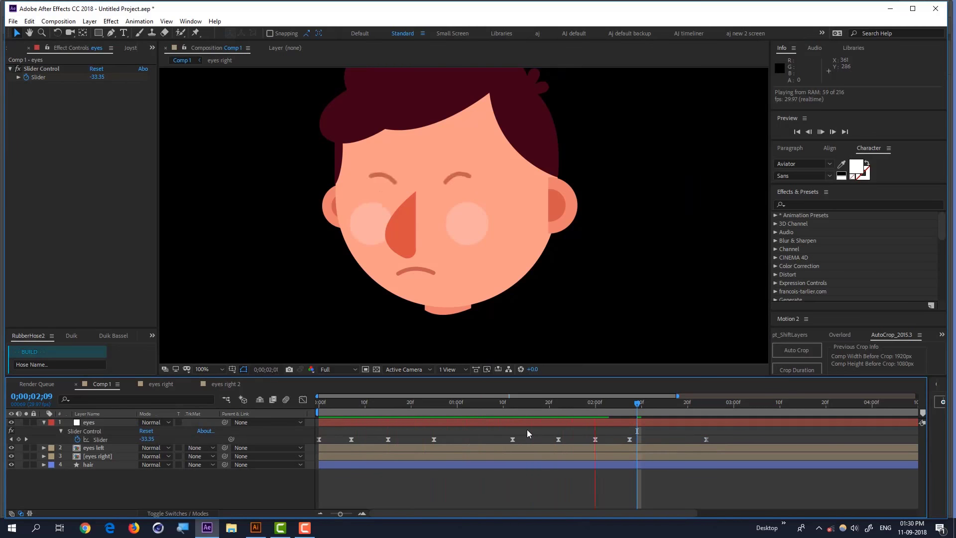
key(space)
click(572, 402)
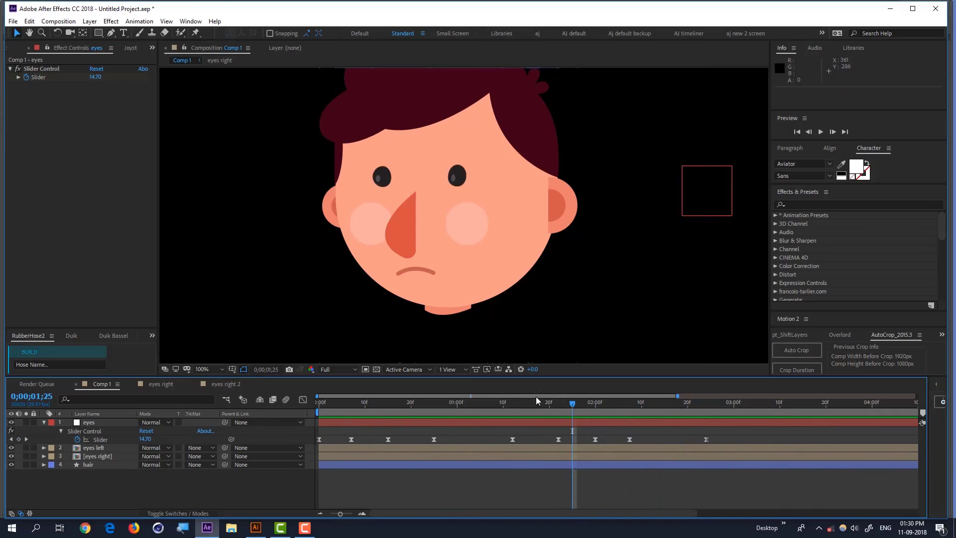
drag(490, 410, 421, 406)
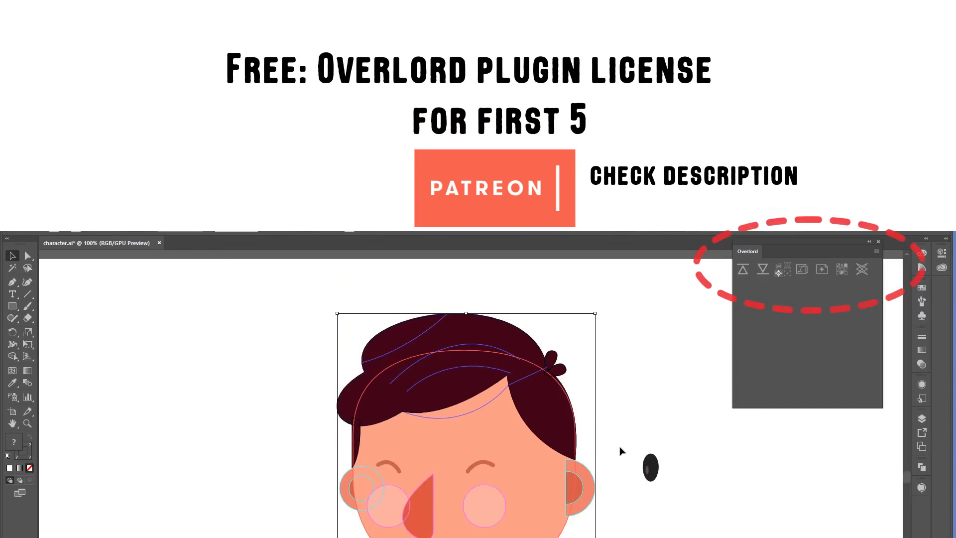
Step: Send the right eye shapes from Illustrator to After Effects and position them on the face
click(491, 465)
click(743, 269)
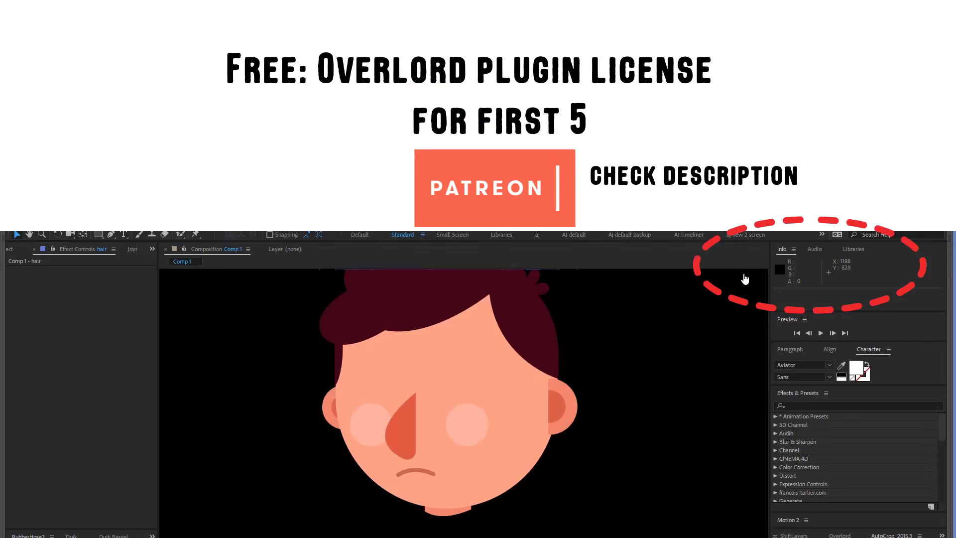
drag(462, 352, 460, 370)
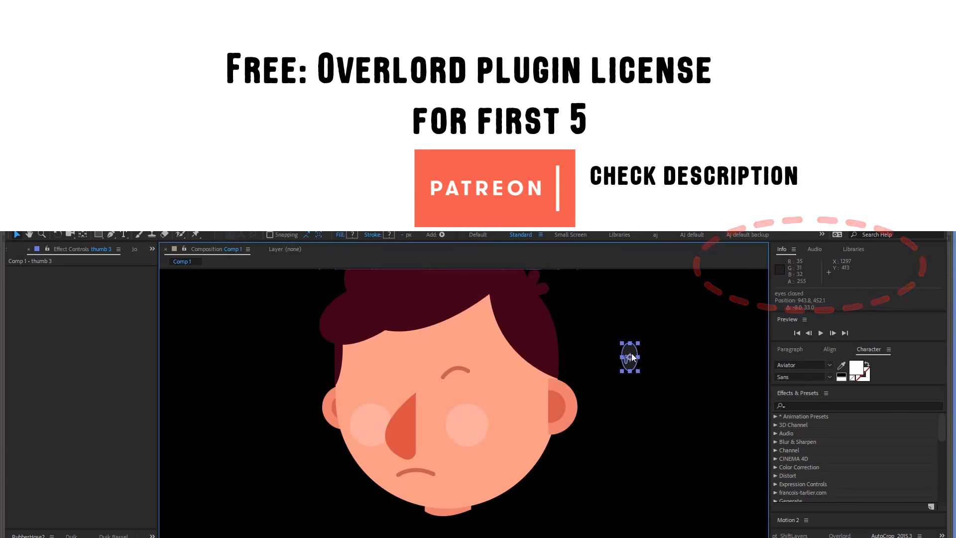
drag(631, 356, 457, 366)
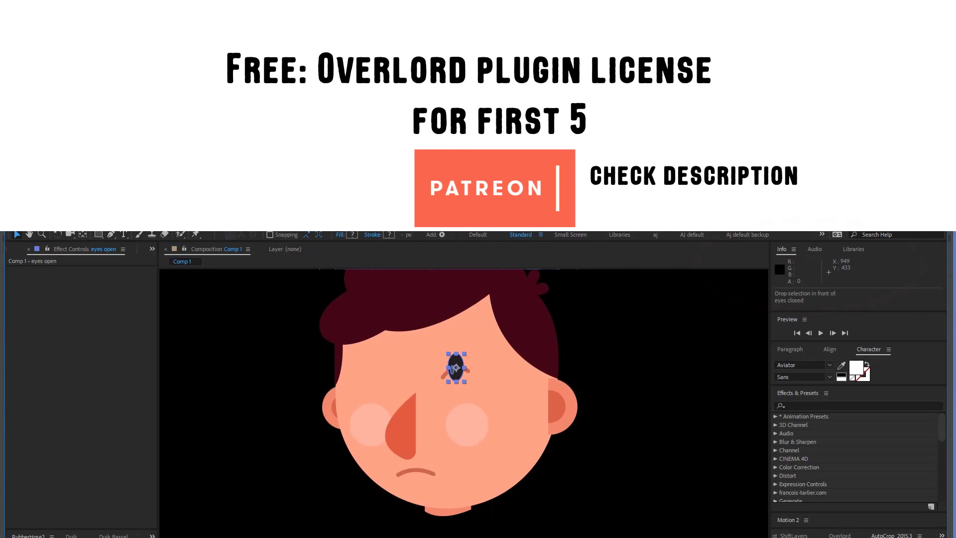
drag(455, 368, 457, 370)
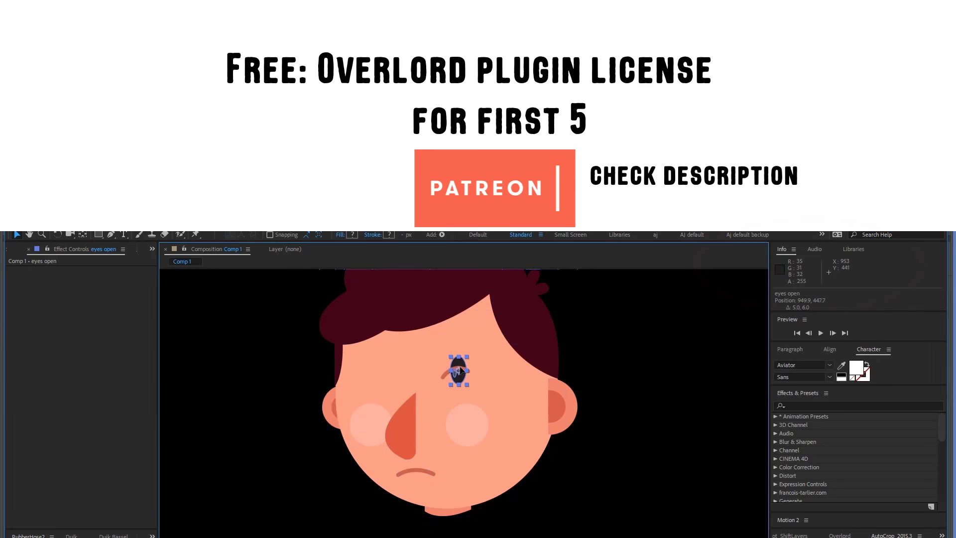
Step: Pre-compose both eye layers as 'eyes right' and open that pre-comp
shift+click(457, 370)
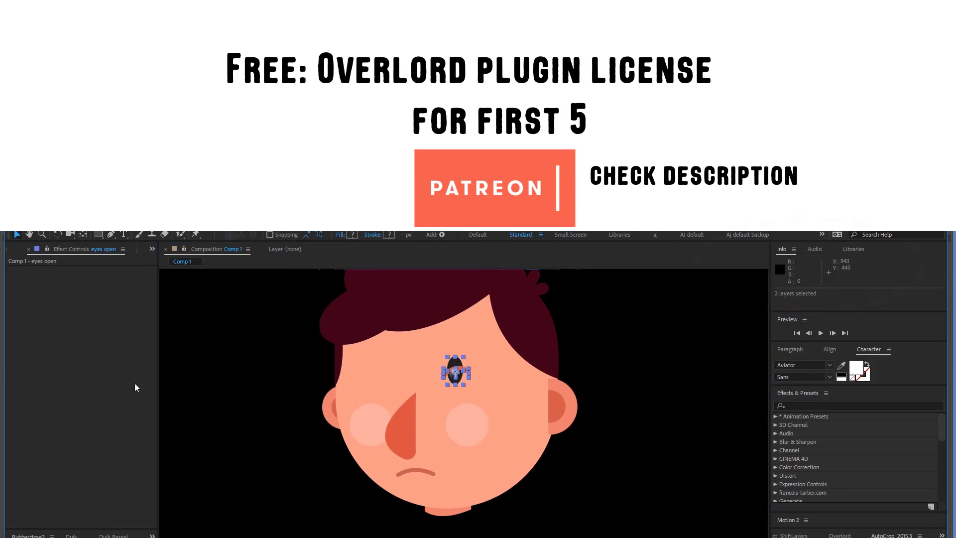
click(85, 15)
click(149, 318)
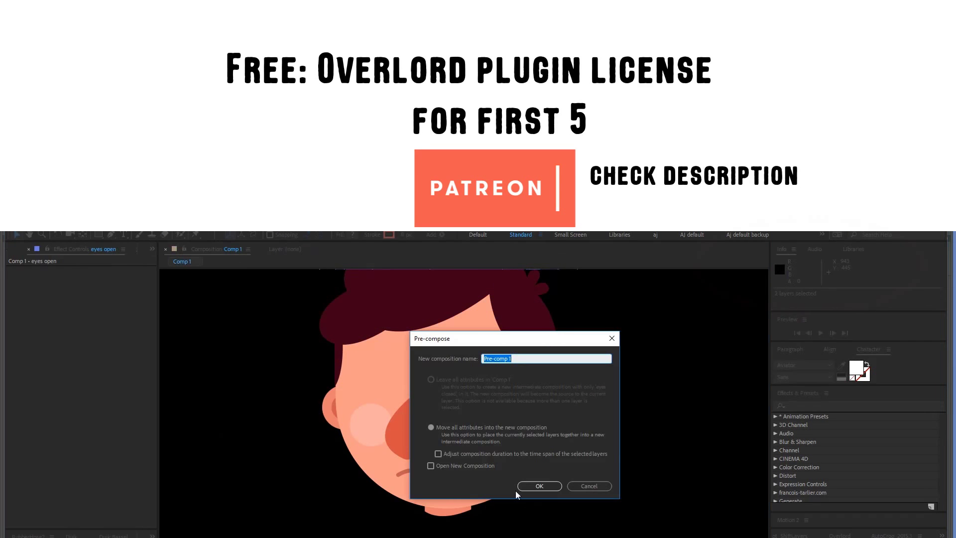
text(ght)
key(Return)
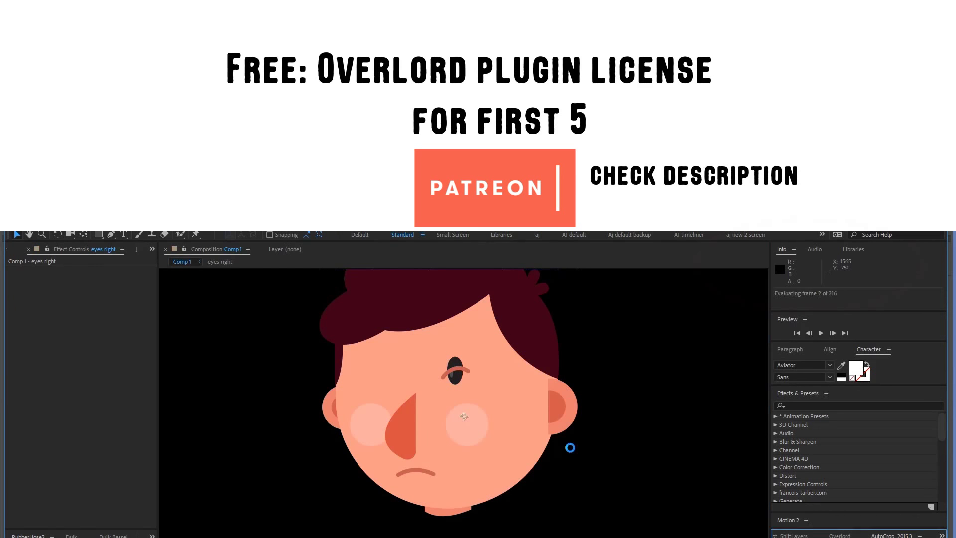
click(458, 374)
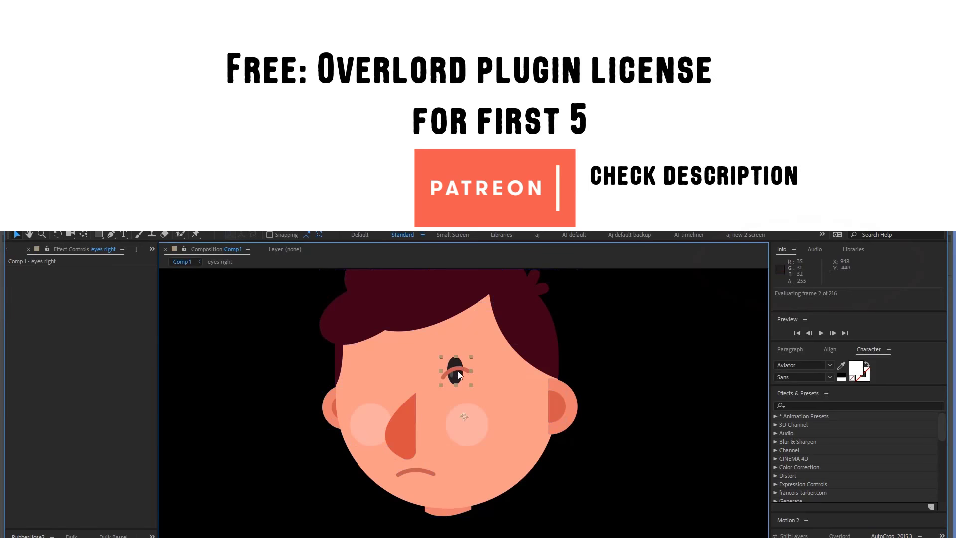
double_click(459, 374)
scroll(466, 423, up, 3)
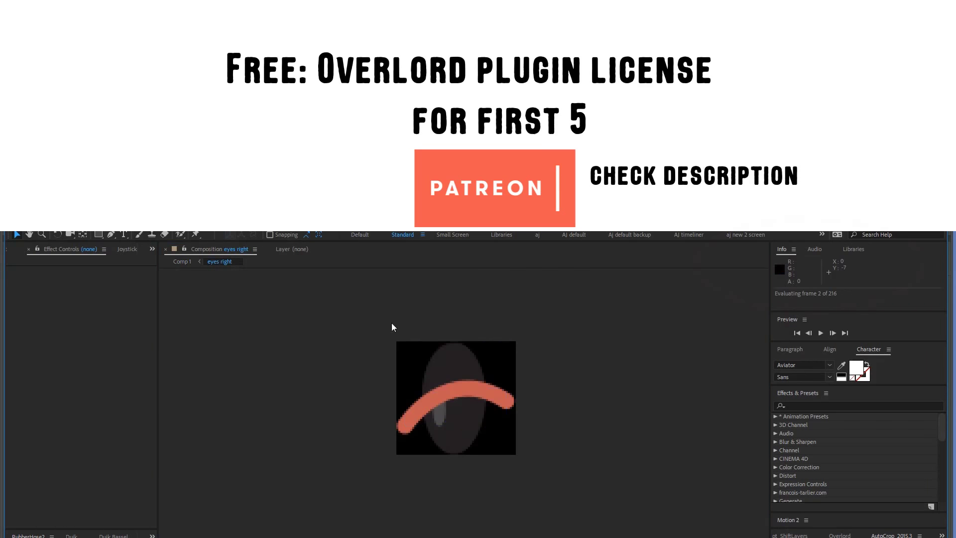